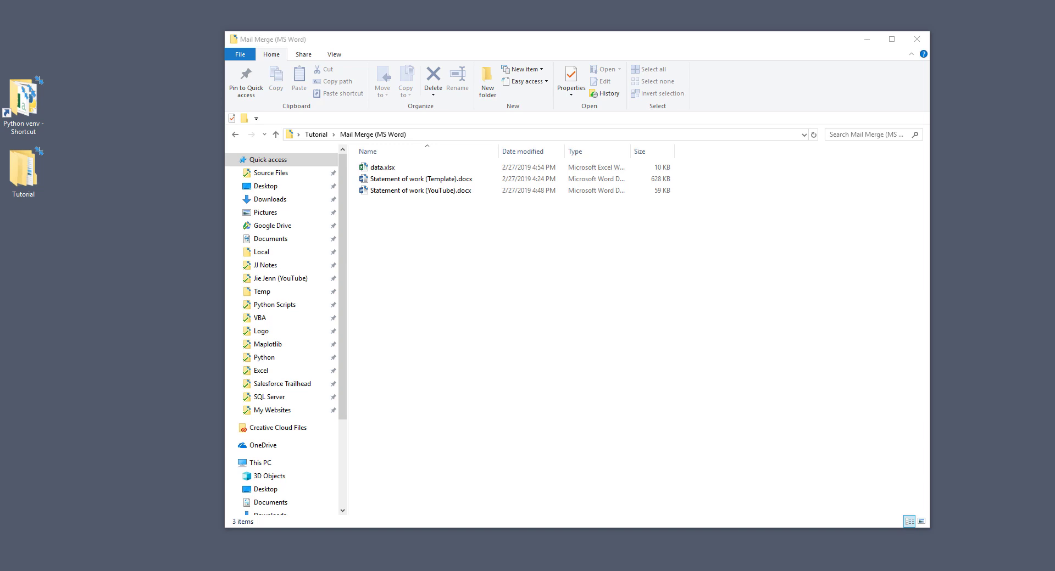
# Step: Show the folder's files as large icons and open data.xlsx with its client table A1:L7 selected
pyautogui.click(524, 265)
pyautogui.click(334, 55)
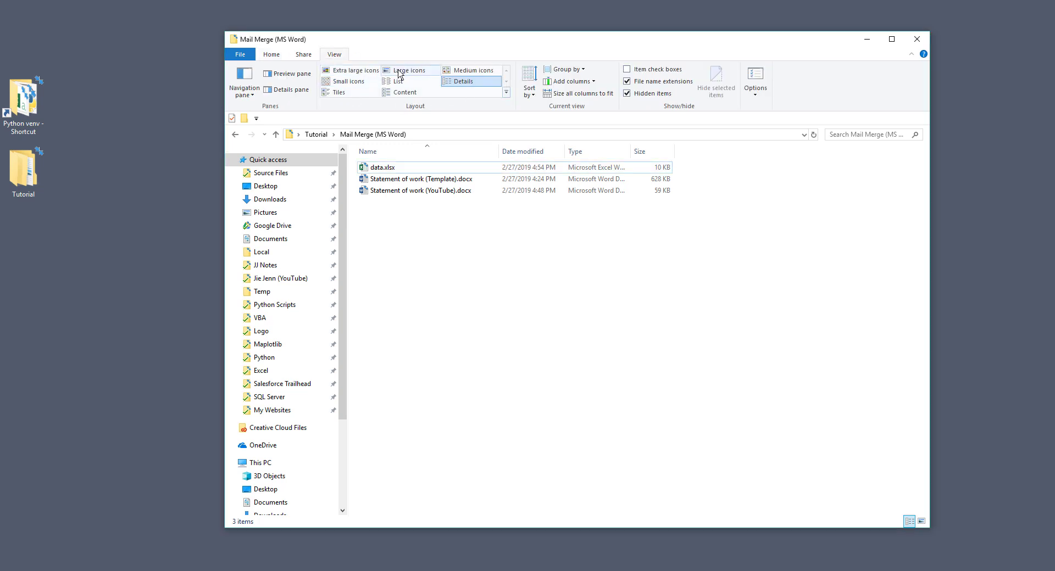
pyautogui.click(408, 70)
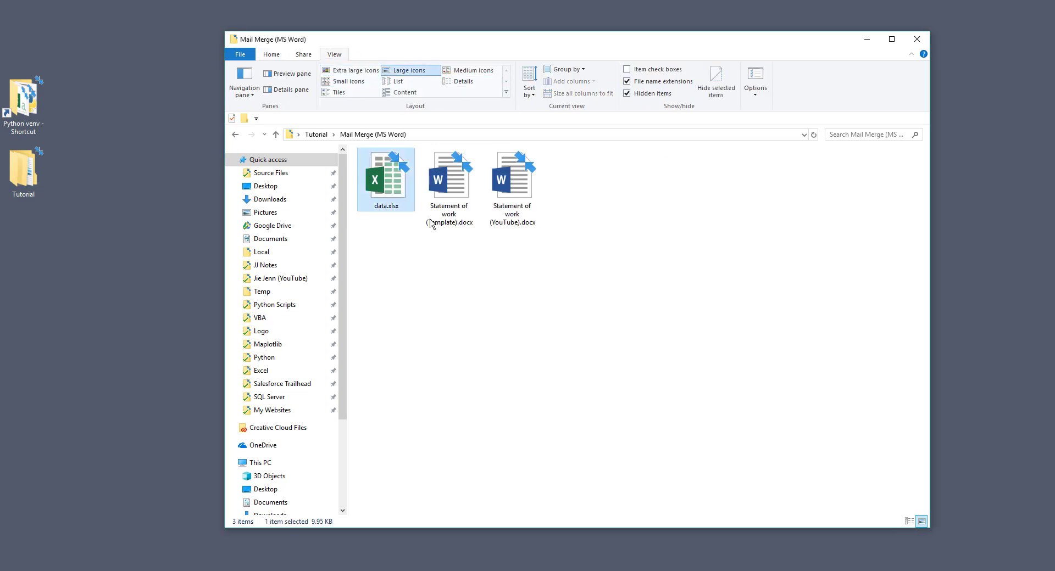
pyautogui.doubleClick(386, 178)
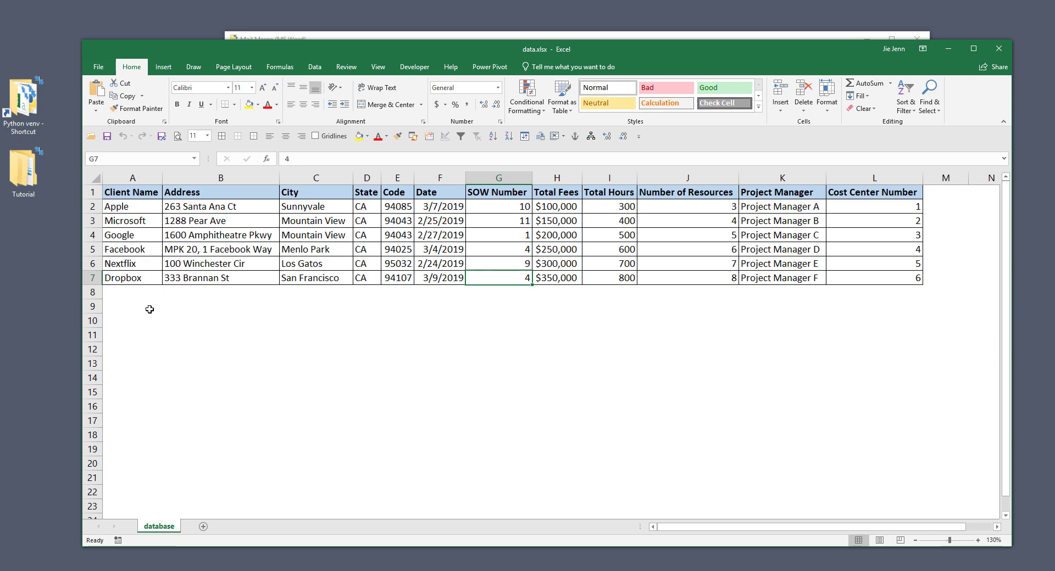
pyautogui.moveTo(122, 194); pyautogui.dragTo(883, 276)
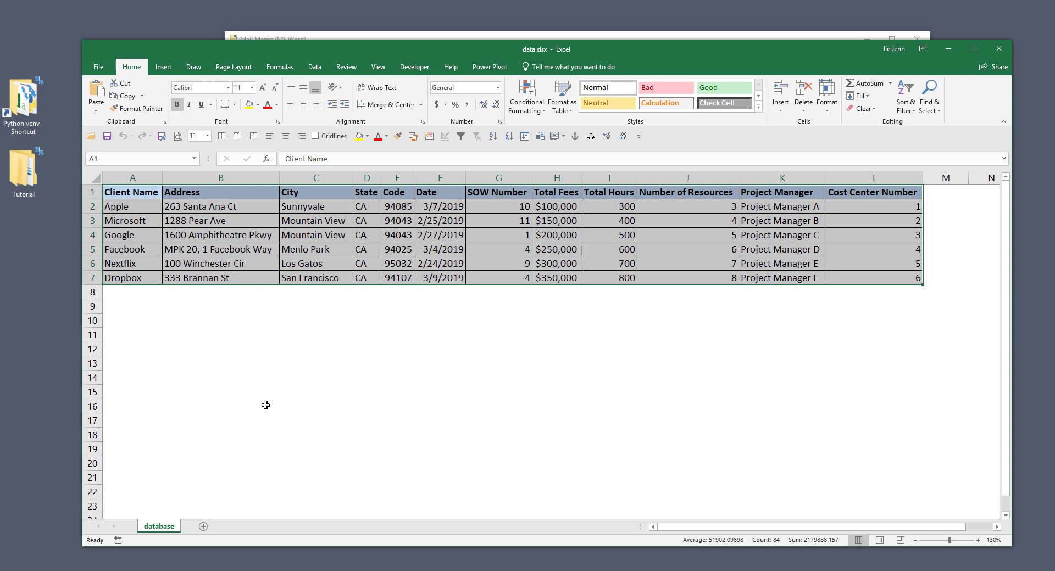
# Step: Add four blank worksheets after the database sheet
pyautogui.click(203, 527)
pyautogui.click(239, 527)
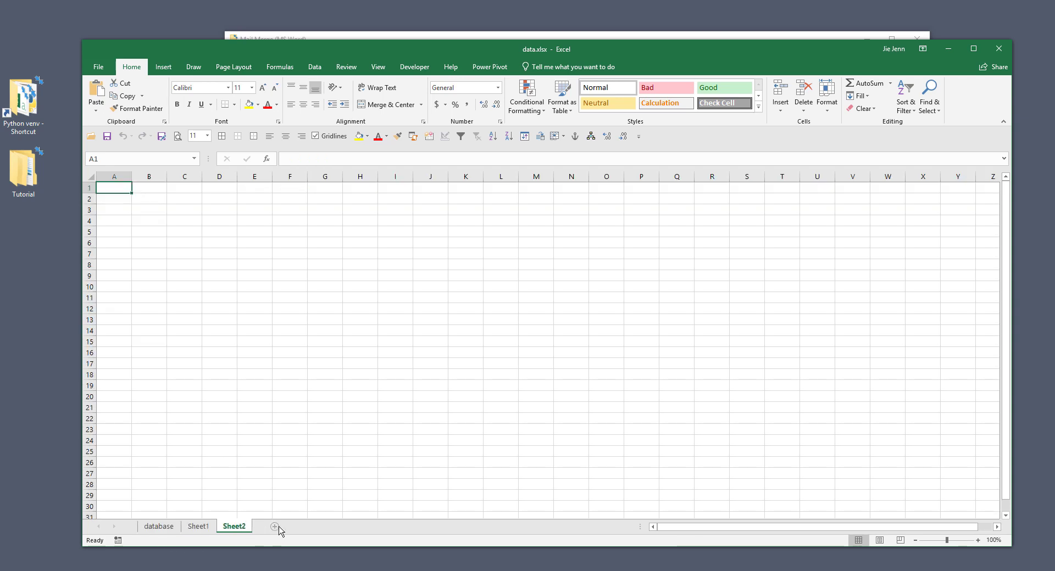
pyautogui.click(274, 527)
pyautogui.click(310, 526)
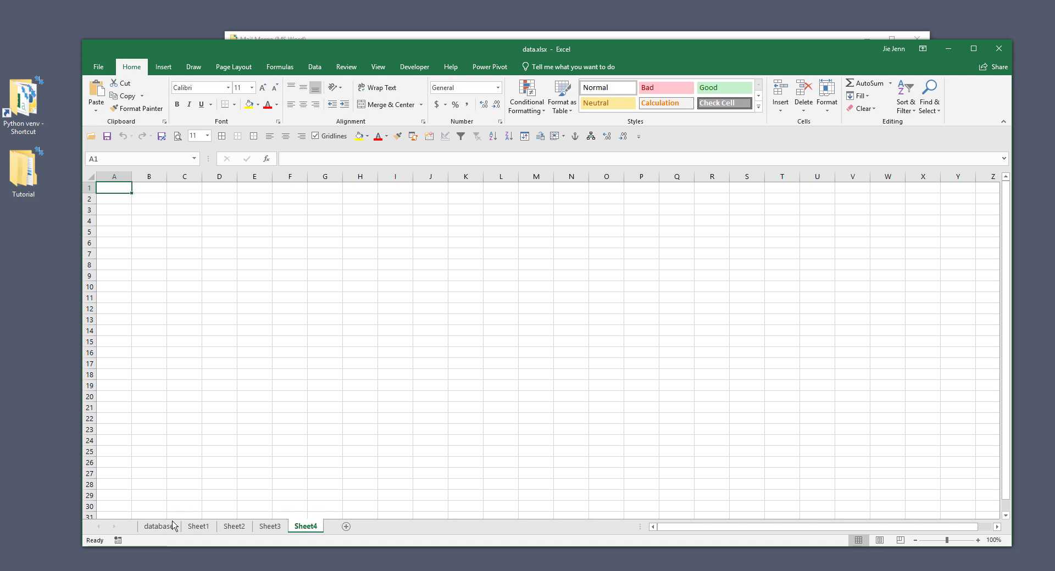
# Step: Delete the worksheets Sheet1 through Sheet4 together and deselect the table on the database sheet
pyautogui.click(198, 527)
pyautogui.keyDown('ctrl'); pyautogui.click(297, 527); pyautogui.keyUp('ctrl')
pyautogui.keyDown('shift'); pyautogui.click(297, 527); pyautogui.keyUp('shift')
pyautogui.rightClick(300, 527)
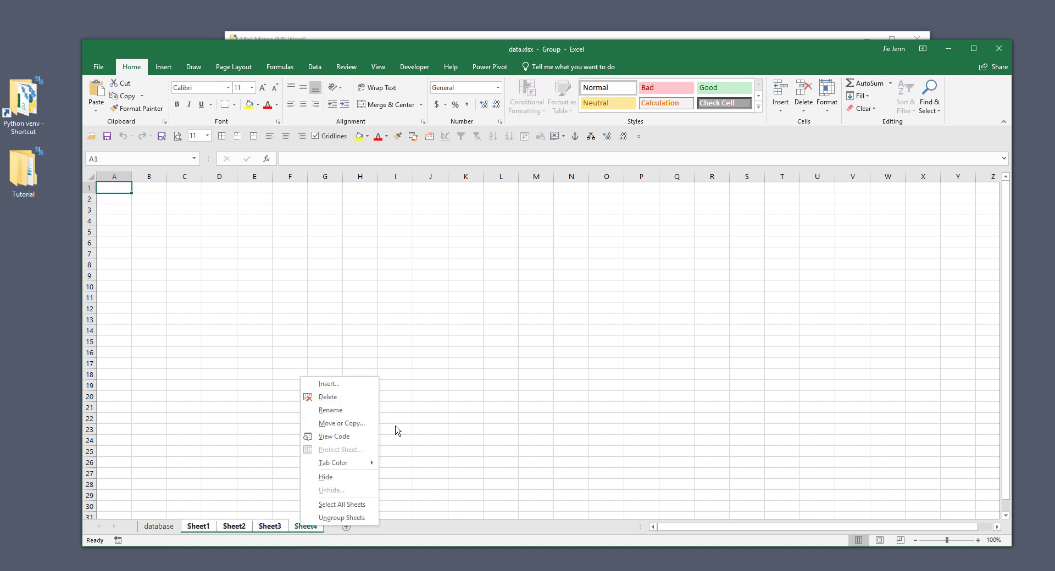
pyautogui.press('d')
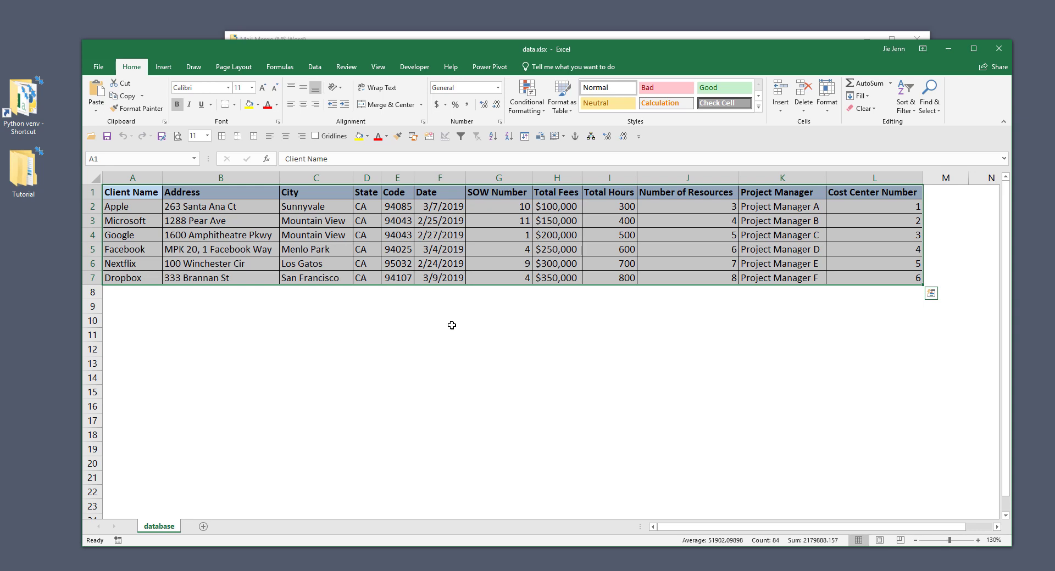
pyautogui.click(192, 448)
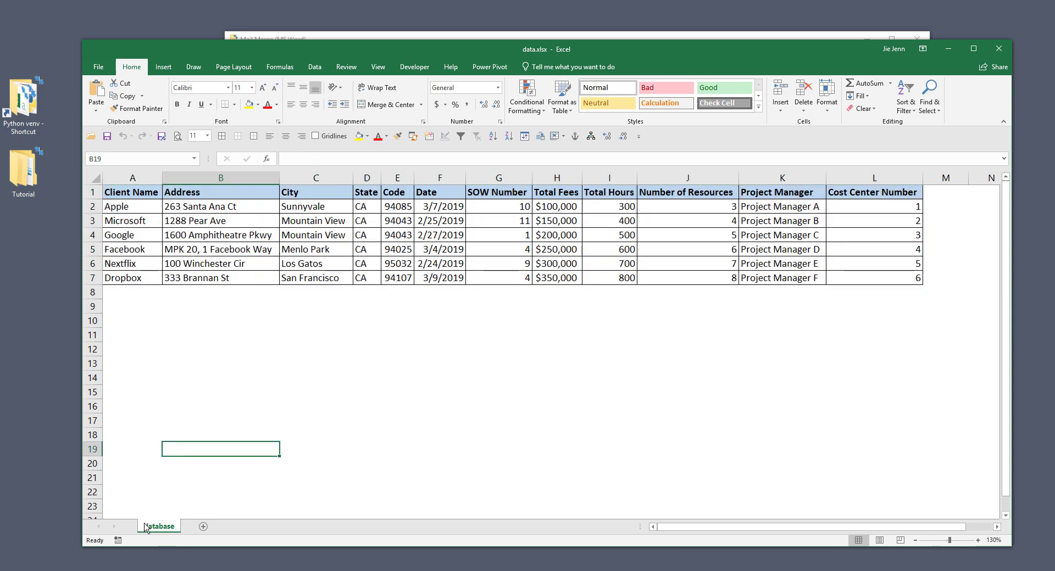
pyautogui.click(329, 354)
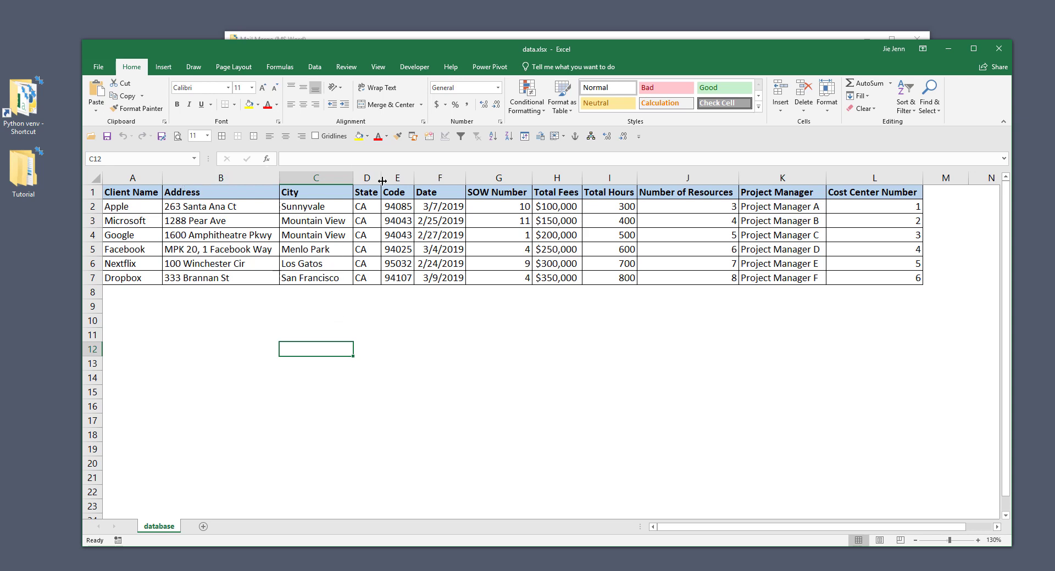
# Step: Widen the State, Code and Client Name columns of the database sheet
pyautogui.moveTo(381, 175); pyautogui.dragTo(459, 175)
pyautogui.moveTo(384, 227); pyautogui.dragTo(383, 227)
pyautogui.click(383, 224)
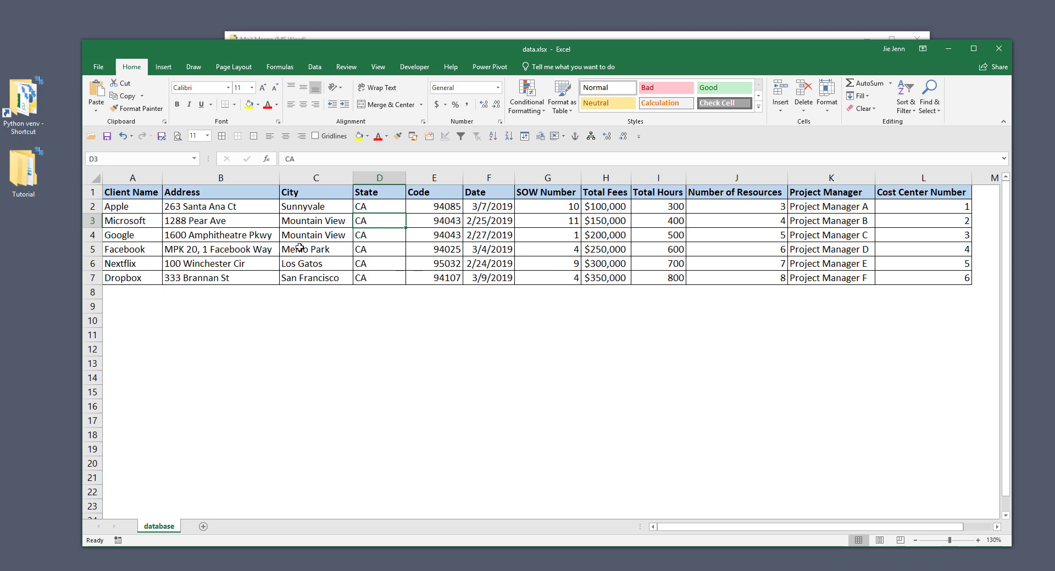
pyautogui.click(136, 192)
pyautogui.moveTo(162, 177); pyautogui.dragTo(193, 177)
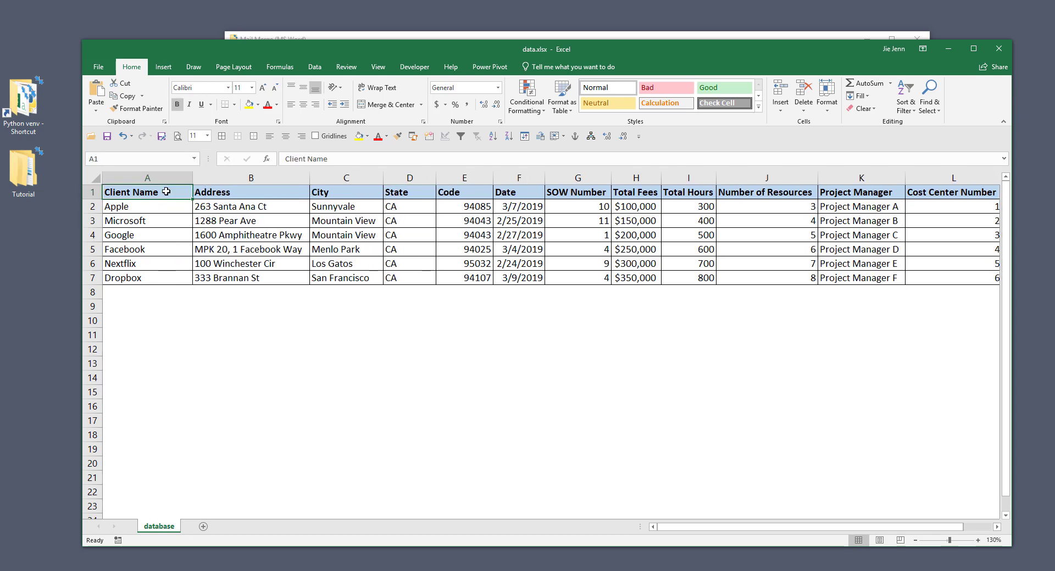
# Step: Change the Code column header in cell E1 to "Zip Code"
pyautogui.click(231, 190)
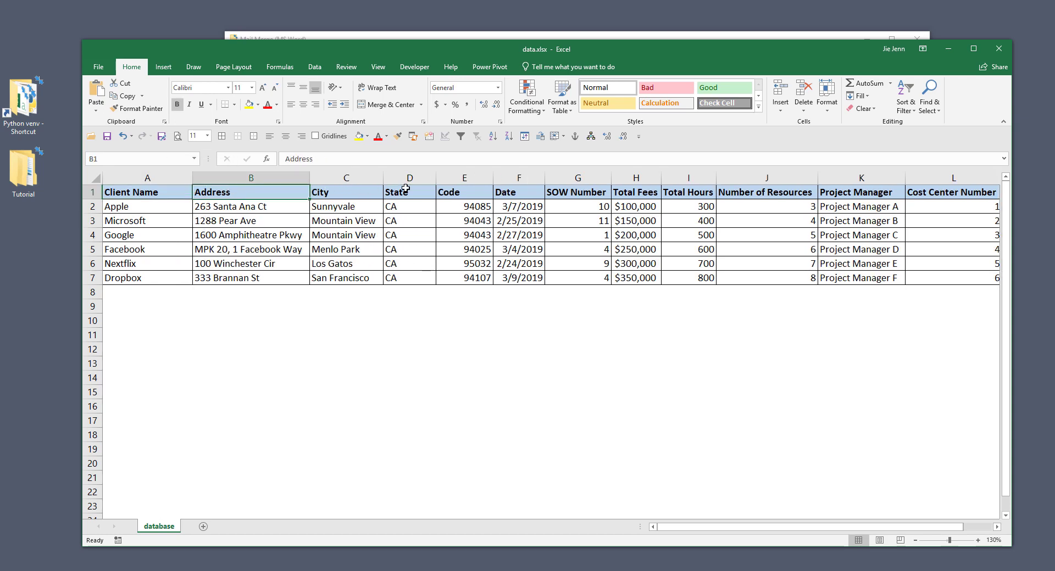
pyautogui.click(456, 191)
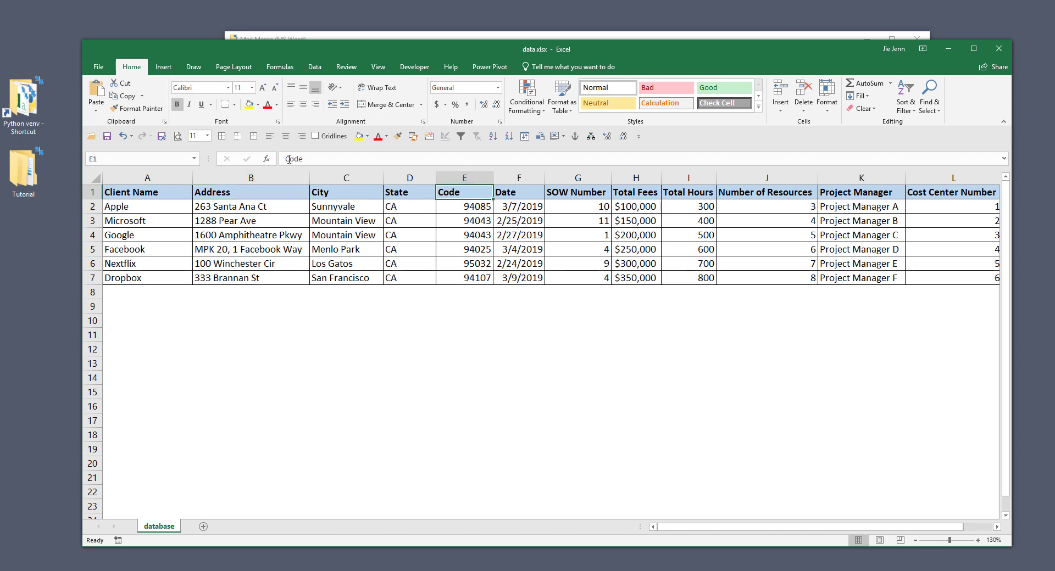
pyautogui.click(341, 161)
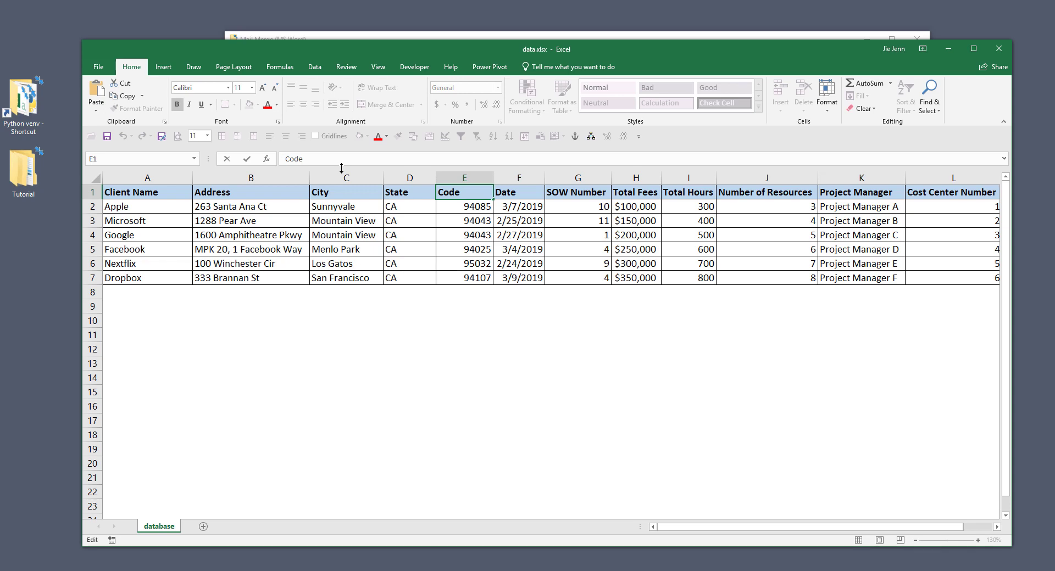
pyautogui.write('Zip')
pyautogui.press('Return')
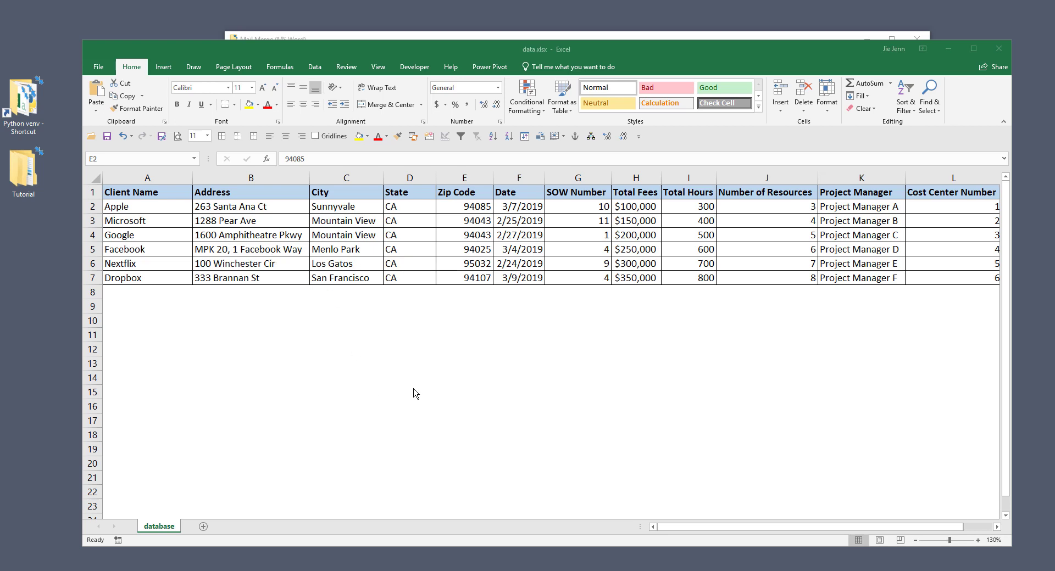
# Step: Switch to File Explorer and open Statement of work (YouTube).docx and Statement of work (Template).docx
pyautogui.hotkey('alt', 'Tab')
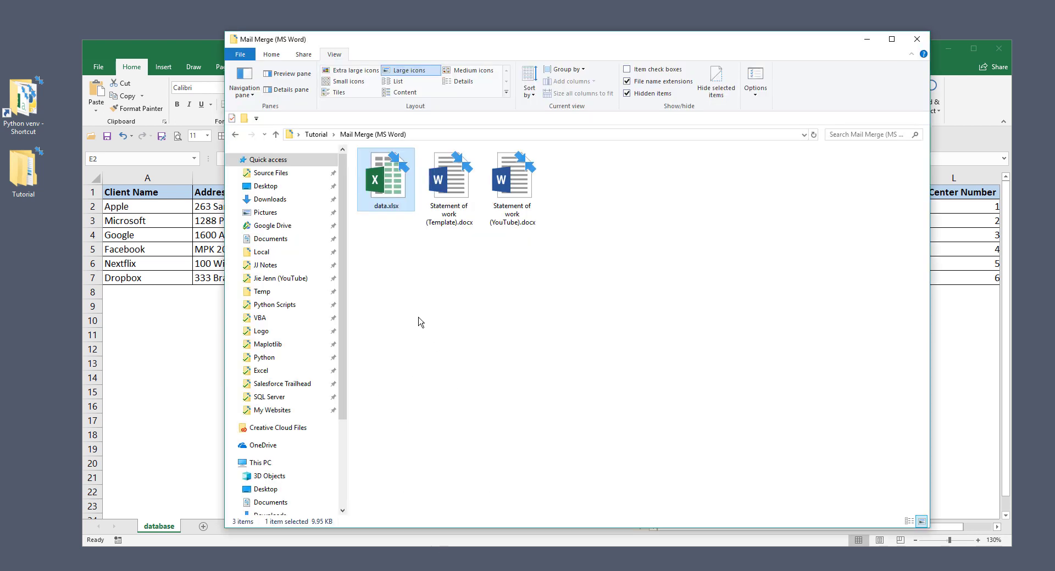
pyautogui.doubleClick(489, 202)
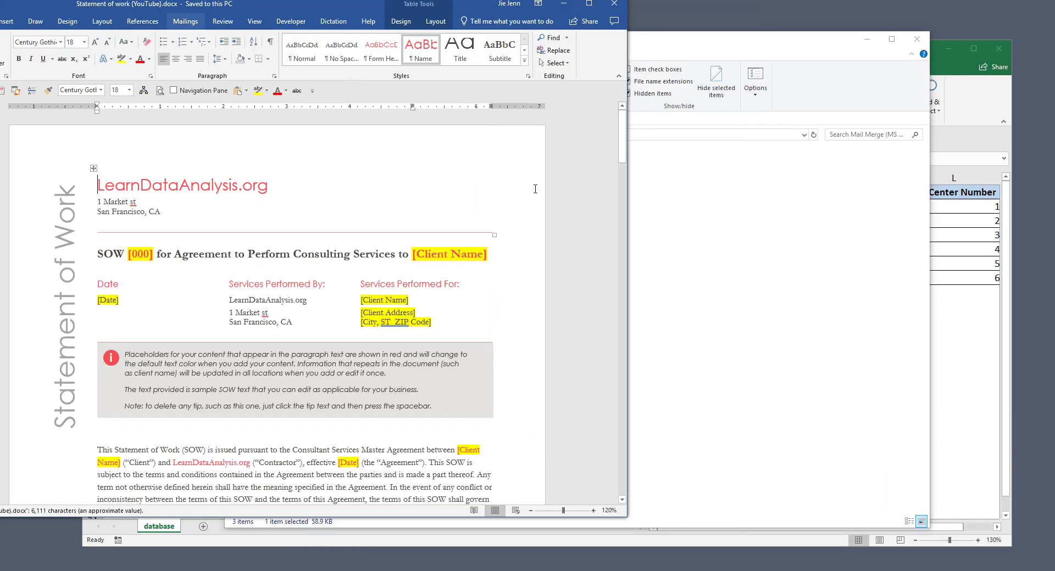
pyautogui.click(660, 247)
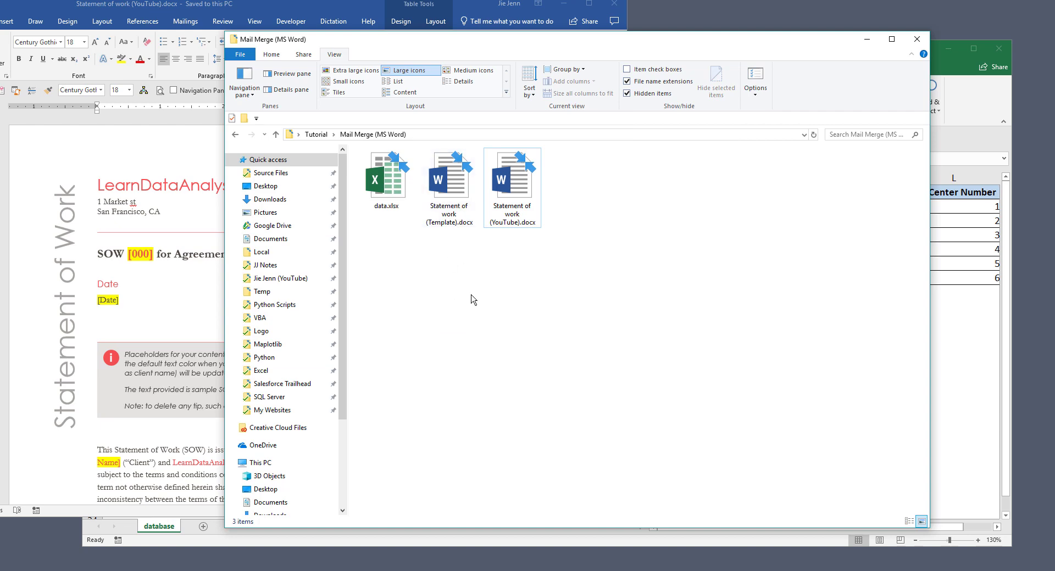
pyautogui.click(456, 197)
pyautogui.doubleClick(455, 176)
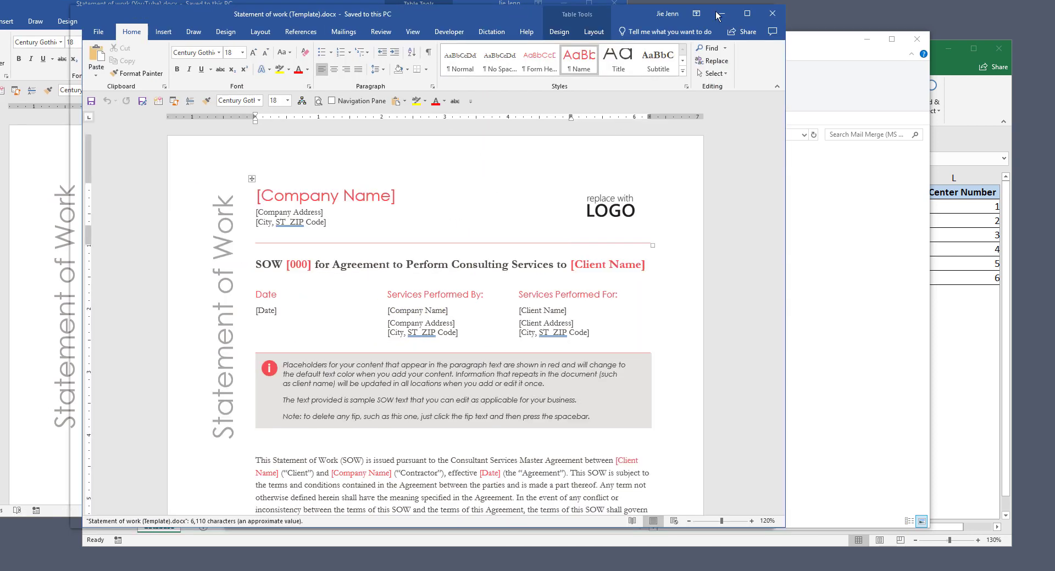
# Step: Arrange the two statement of work documents next to each other and compare their company name headings
pyautogui.moveTo(717, 15)
pyautogui.mouseDown()
pyautogui.moveTo(1054, 11)
pyautogui.moveTo(714, 5)
pyautogui.mouseUp()
pyautogui.click(264, 5)
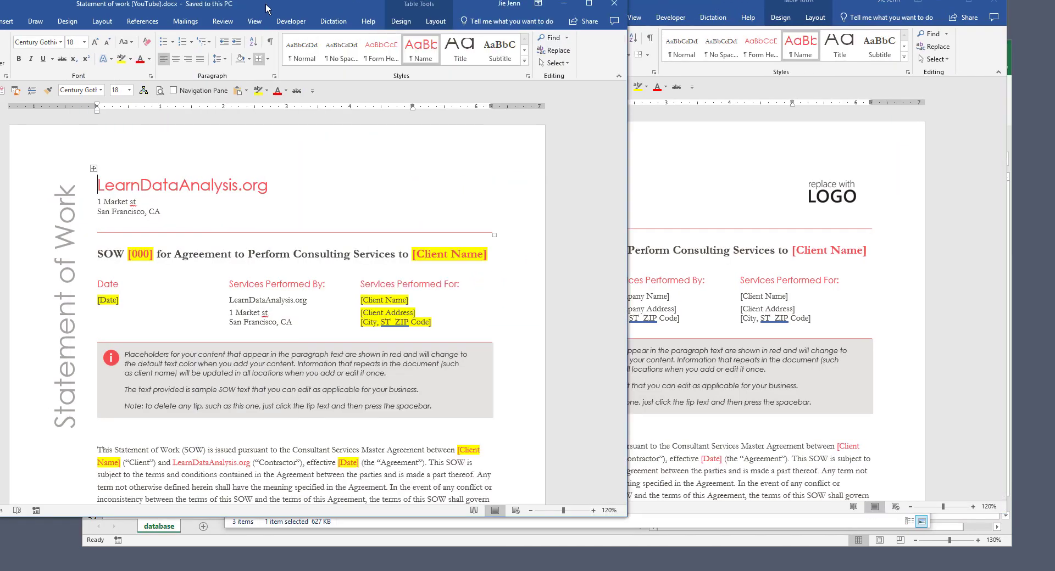
pyautogui.moveTo(269, 10); pyautogui.dragTo(352, 28)
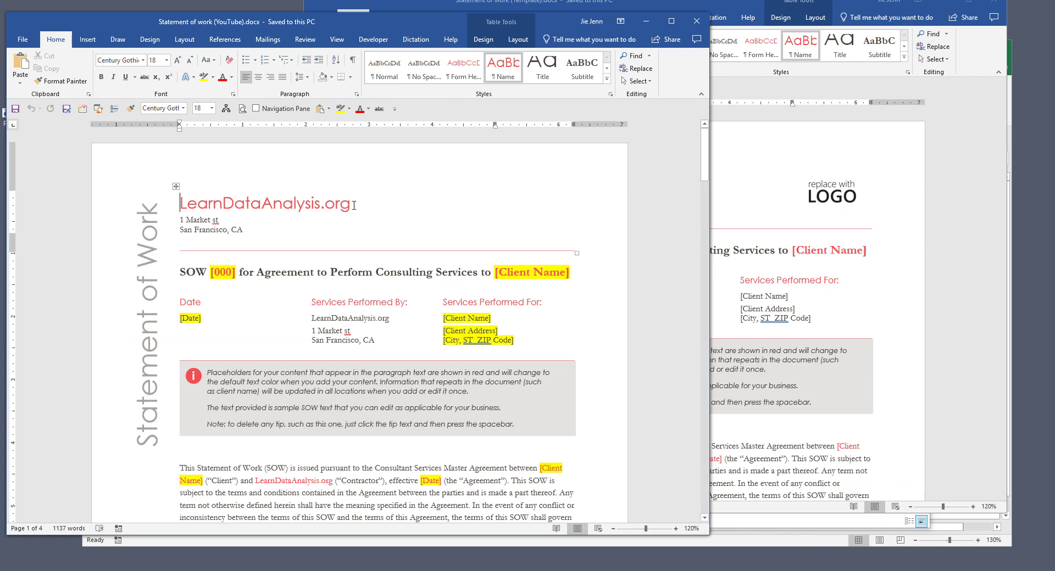
pyautogui.tripleClick(305, 204)
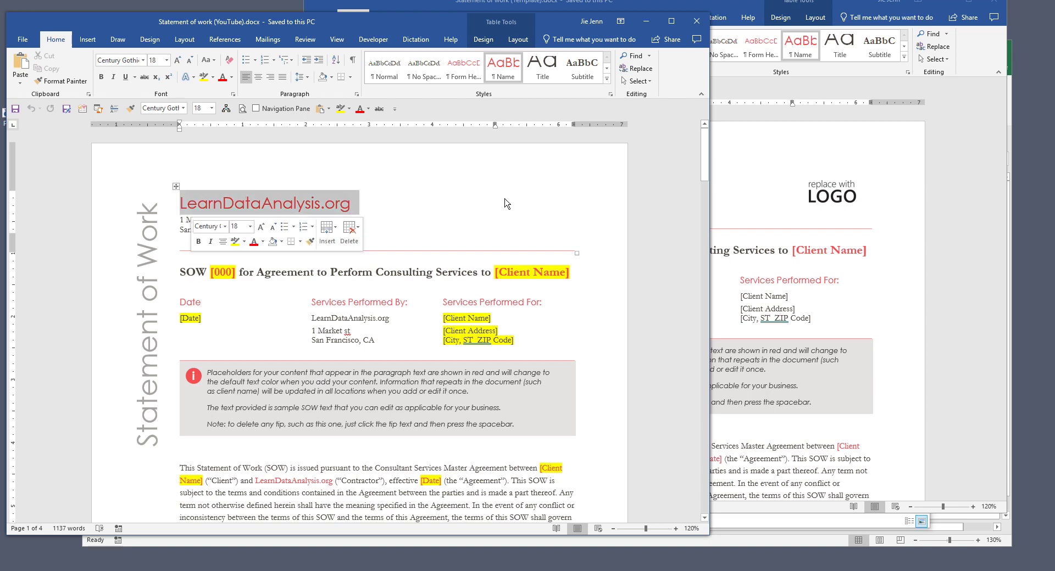
pyautogui.click(774, 196)
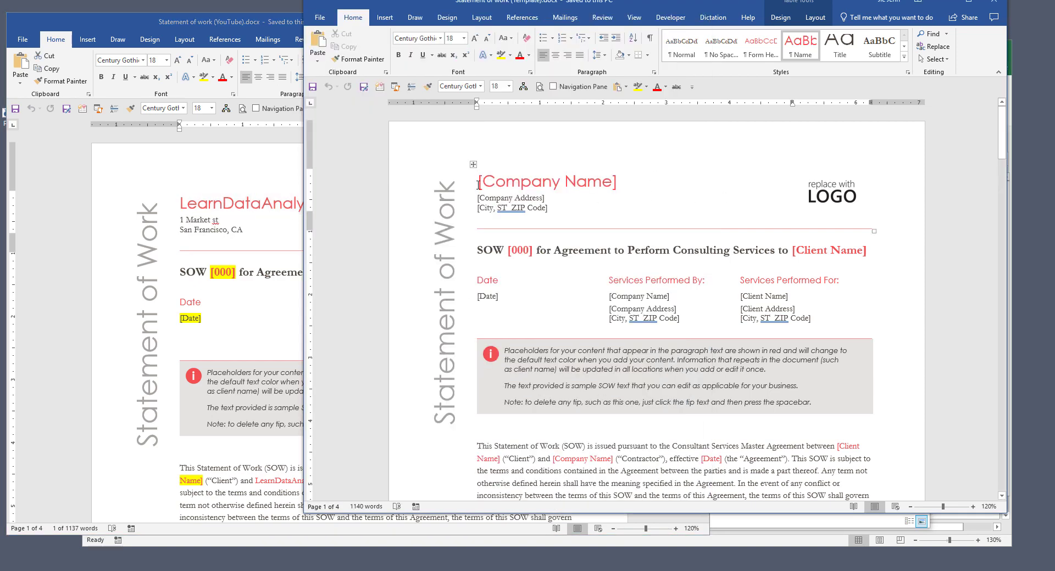
pyautogui.click(494, 181)
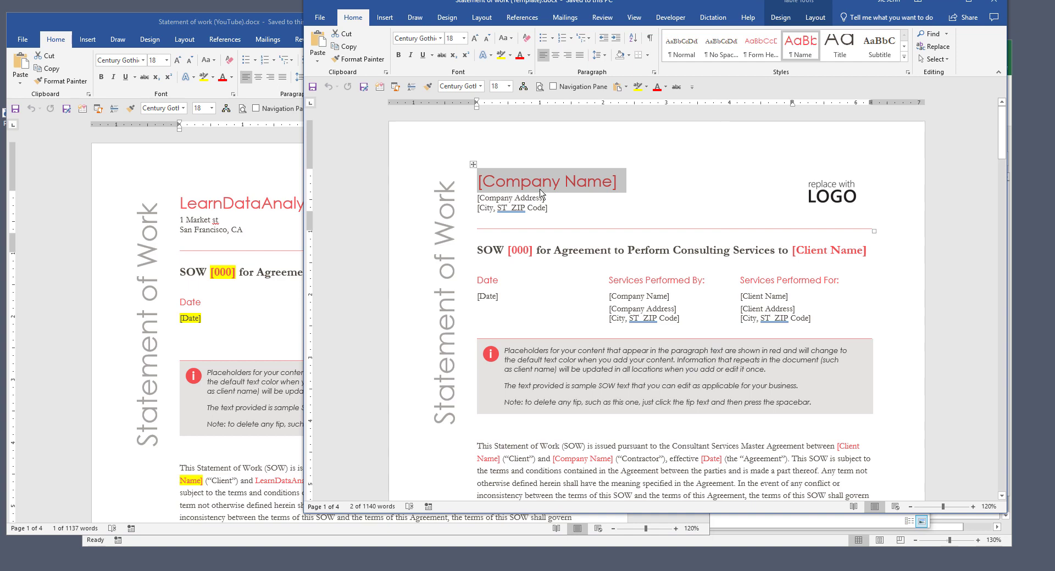
pyautogui.click(226, 277)
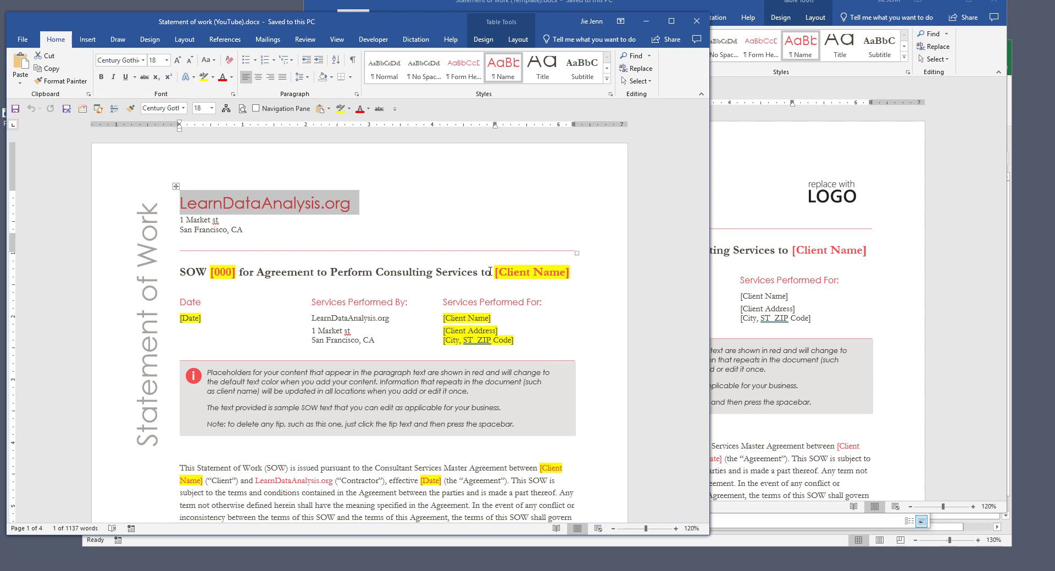
pyautogui.click(742, 213)
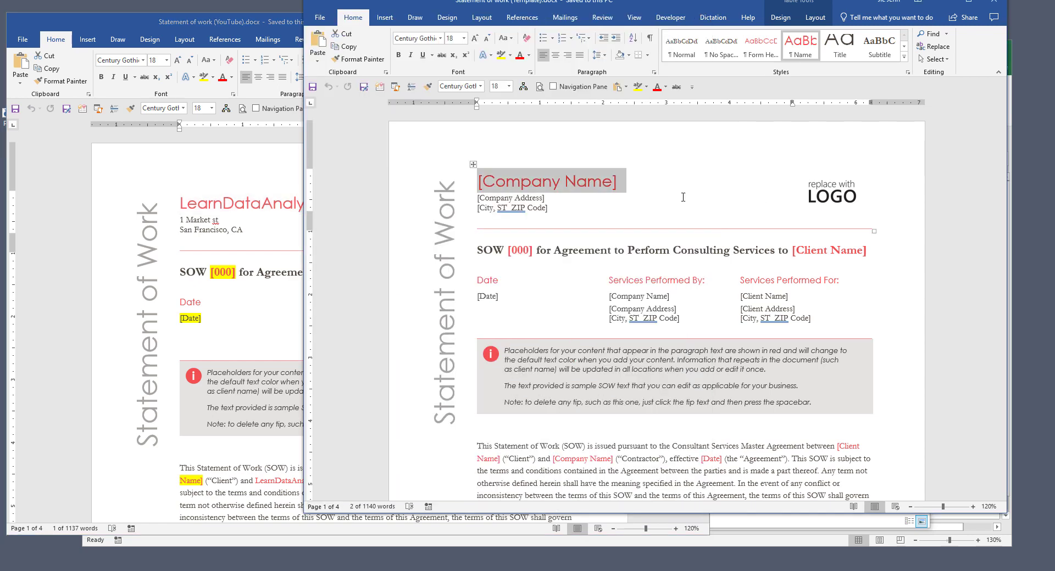
# Step: Close Statement of work (Template).docx, and maximize and zoom in on Statement of work (YouTube).docx
pyautogui.moveTo(852, 7); pyautogui.dragTo(831, 21)
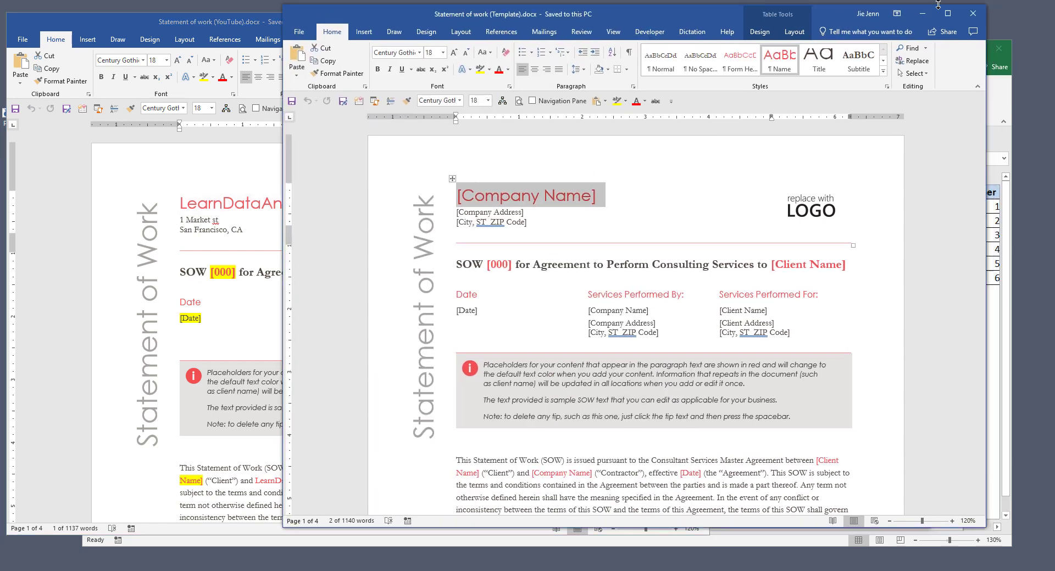
pyautogui.click(973, 15)
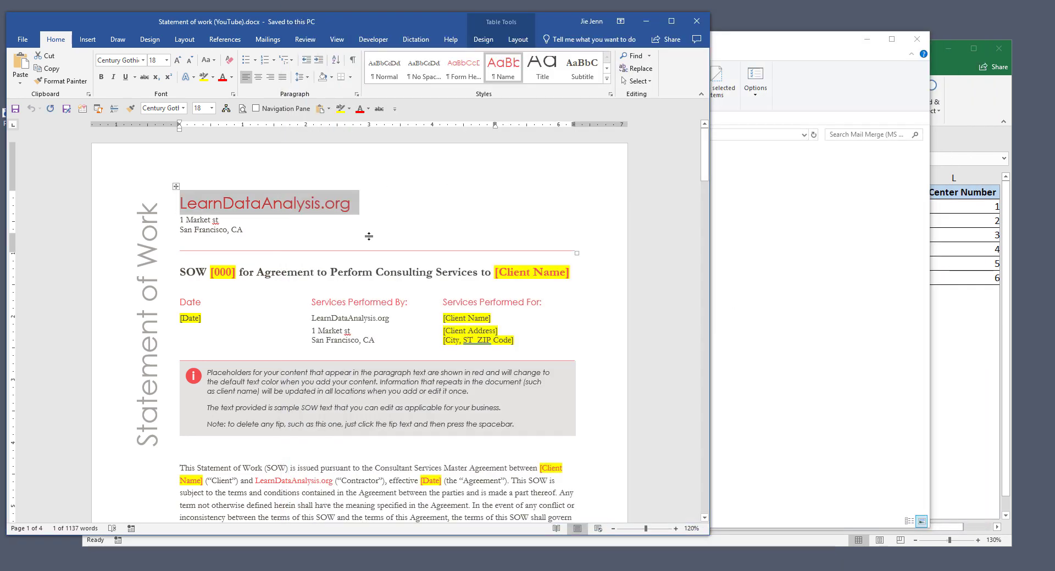
pyautogui.click(671, 21)
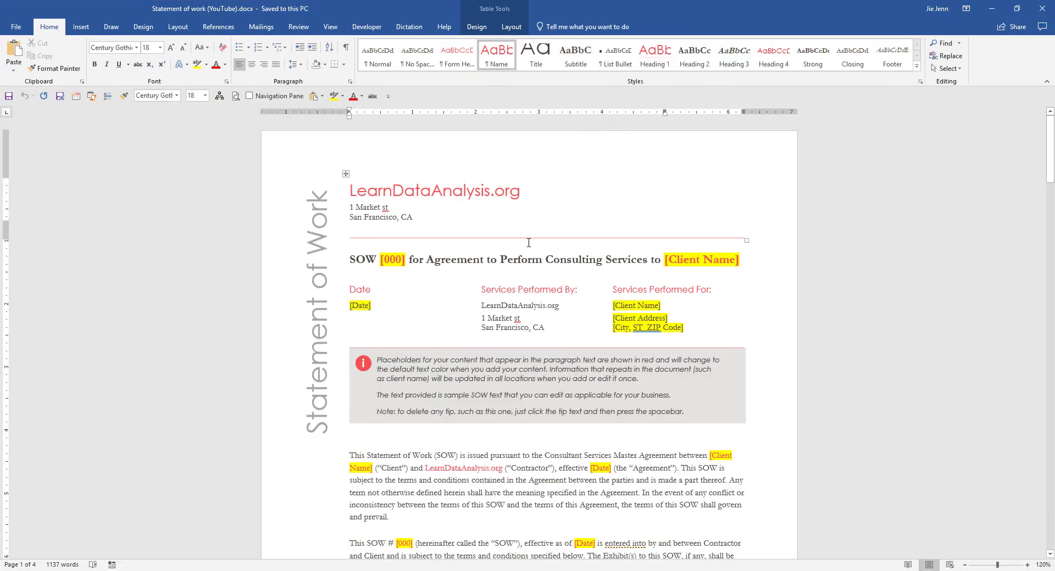
pyautogui.click(568, 303)
pyautogui.keyDown('ctrl'); pyautogui.scroll(2, 568, 303); pyautogui.keyUp('ctrl')
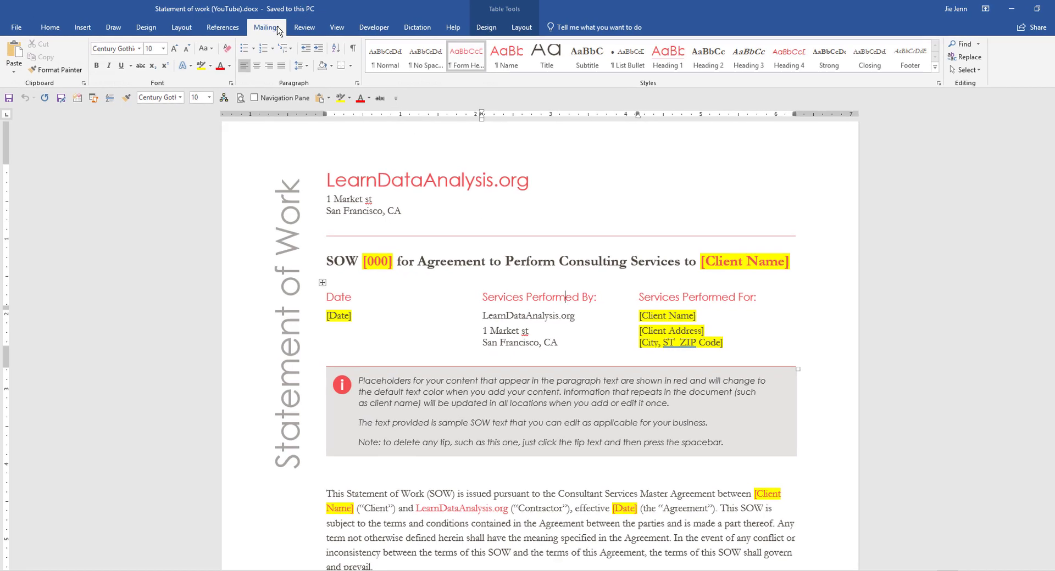
# Step: Start a mail merge of type Letters in Statement of work (YouTube).docx
pyautogui.click(276, 30)
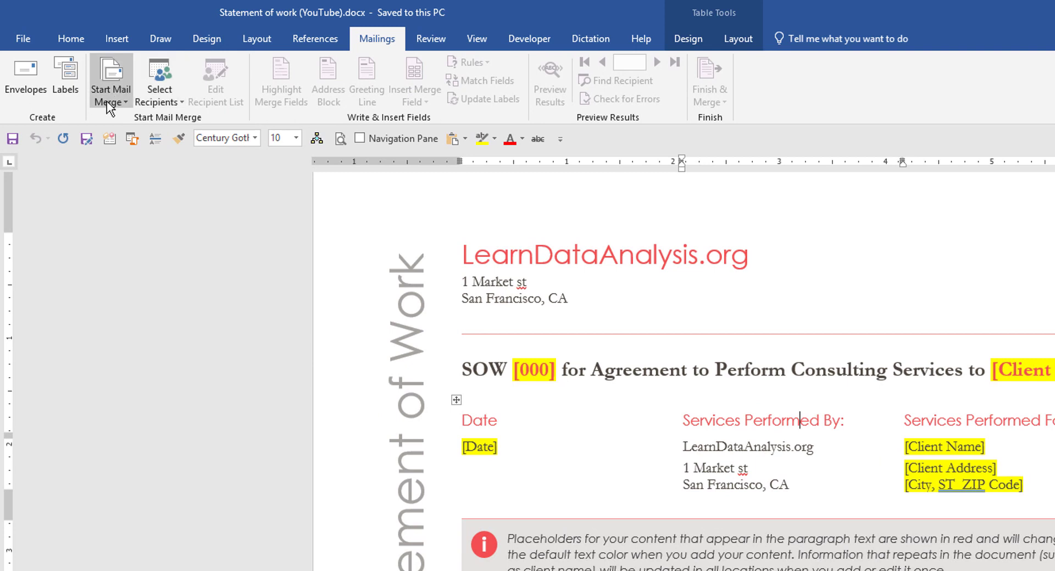
pyautogui.click(116, 98)
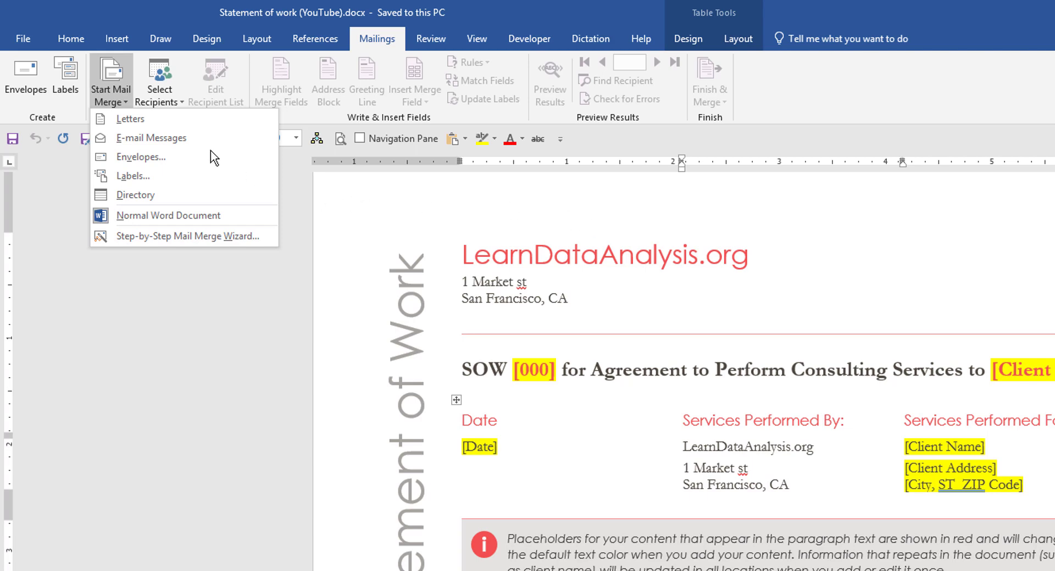
pyautogui.click(168, 119)
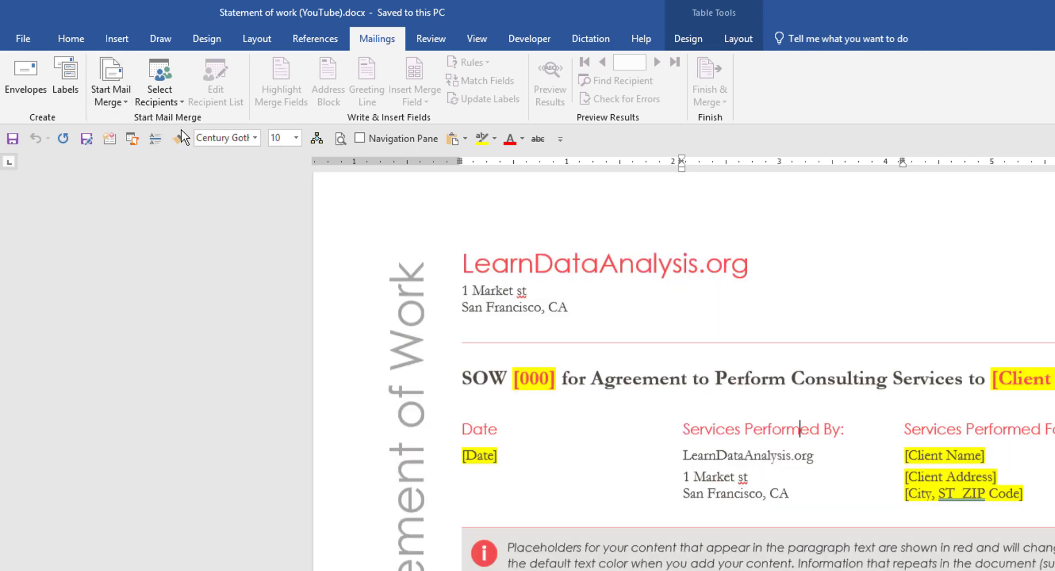
# Step: Choose to use an existing recipient list and browse to the Mail Merge (MS Word) folder inside Tutorial on the Desktop
pyautogui.click(160, 82)
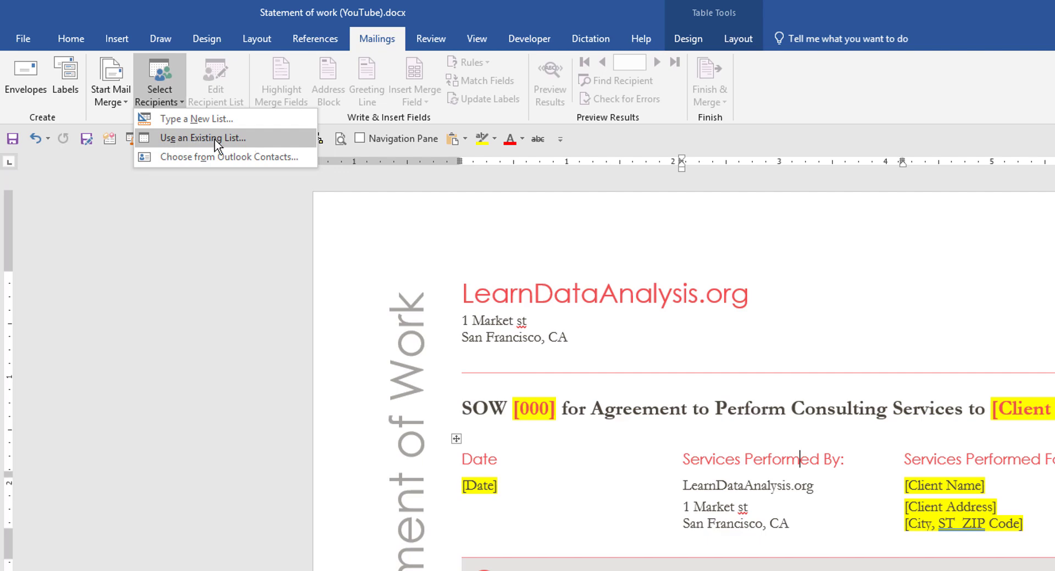
pyautogui.click(235, 138)
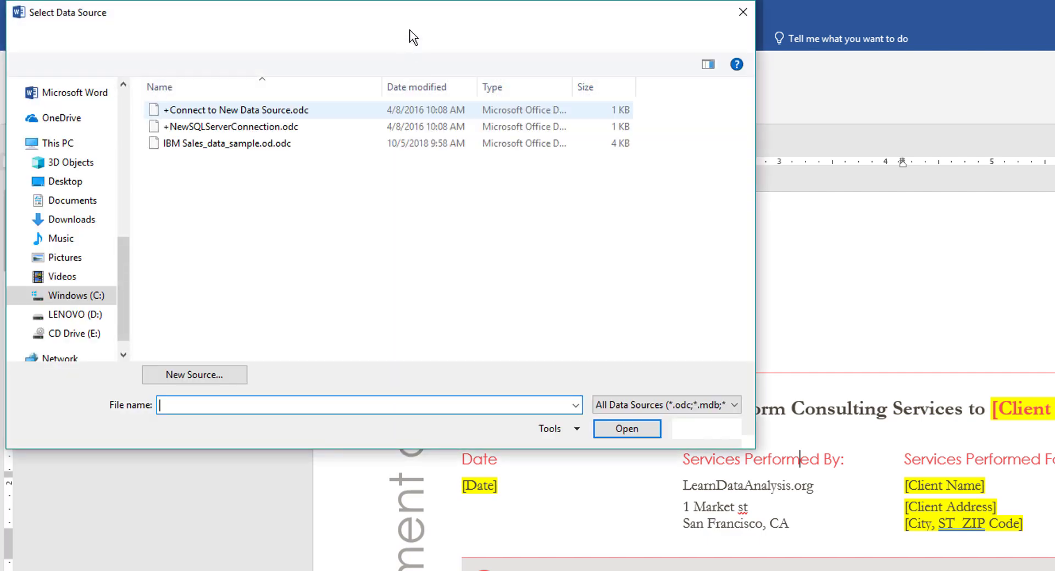
pyautogui.moveTo(408, 12); pyautogui.dragTo(599, 95)
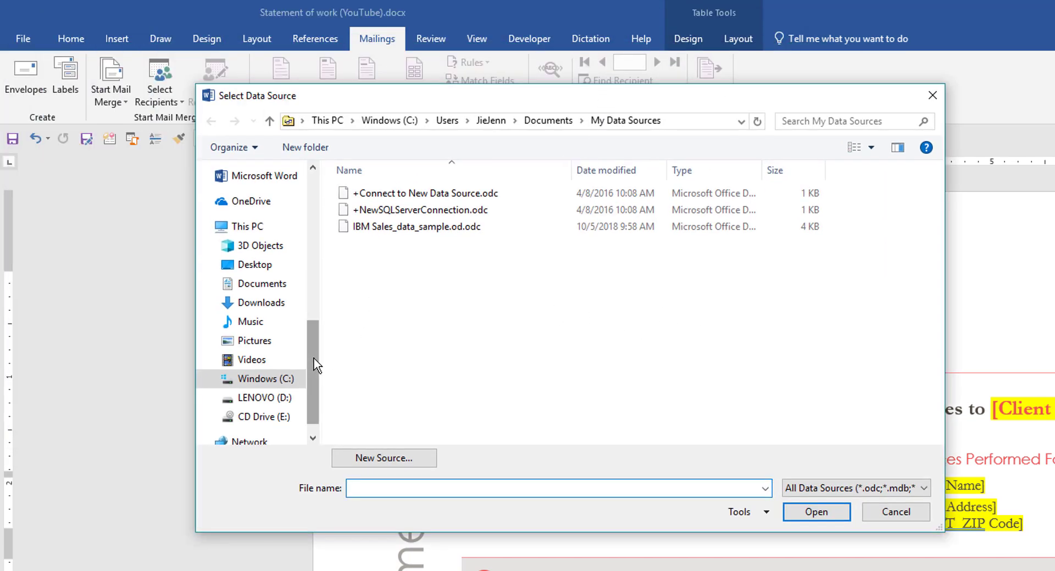
pyautogui.scroll(4, 313, 360)
pyautogui.scroll(2, 328, 248)
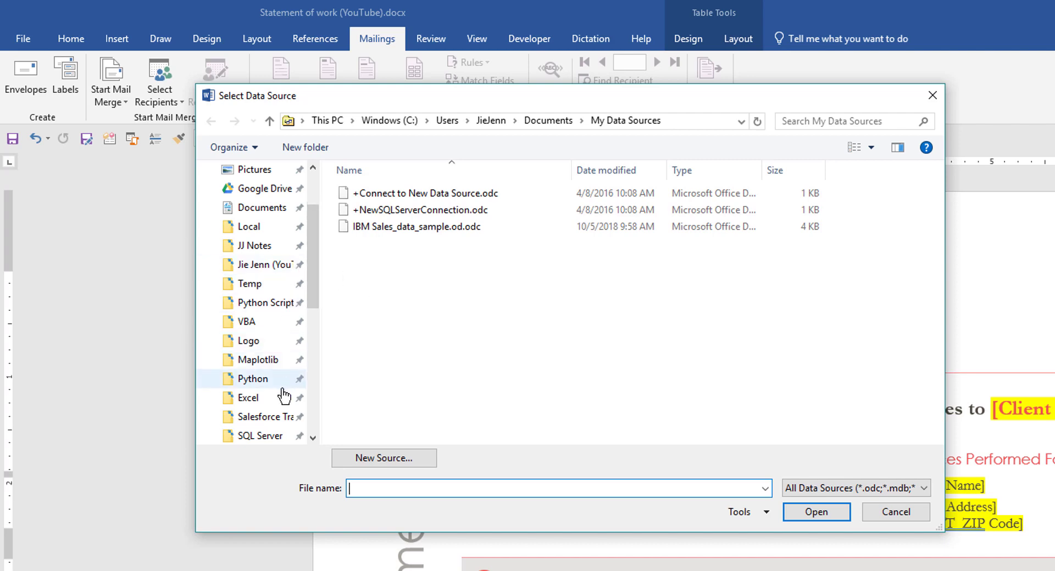
pyautogui.moveTo(315, 285); pyautogui.dragTo(318, 245)
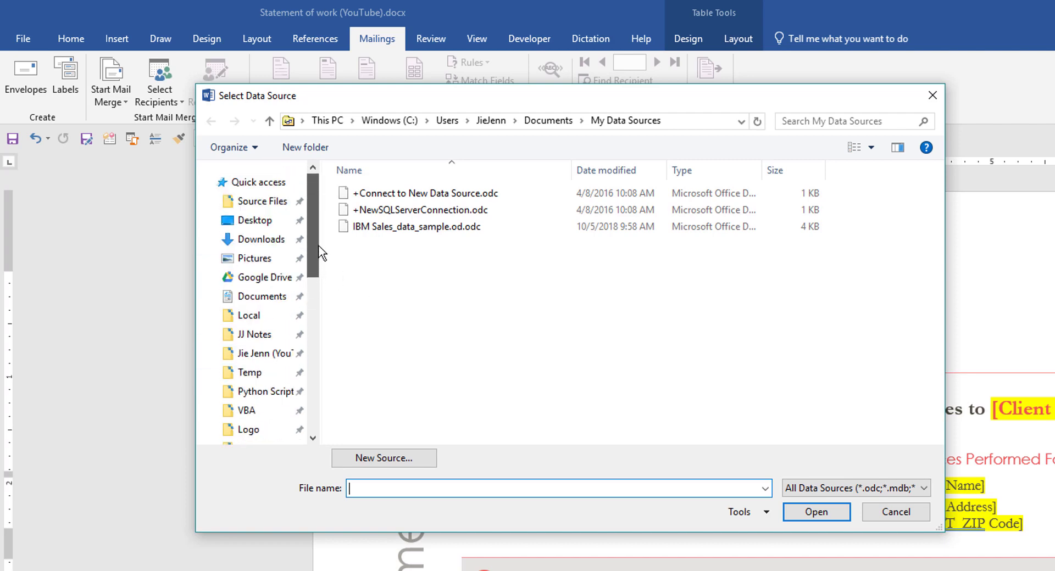
pyautogui.click(274, 220)
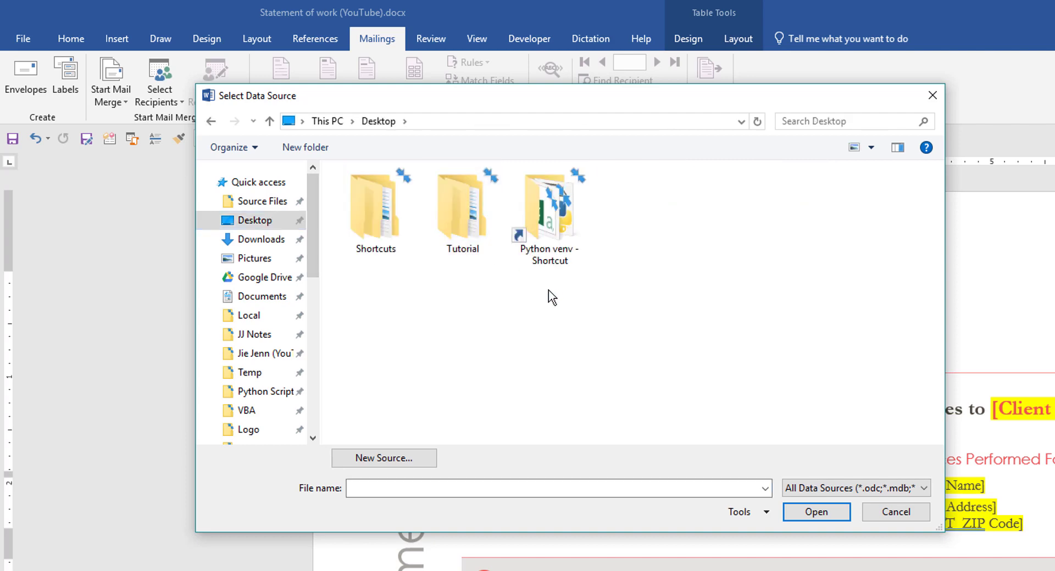
pyautogui.doubleClick(464, 203)
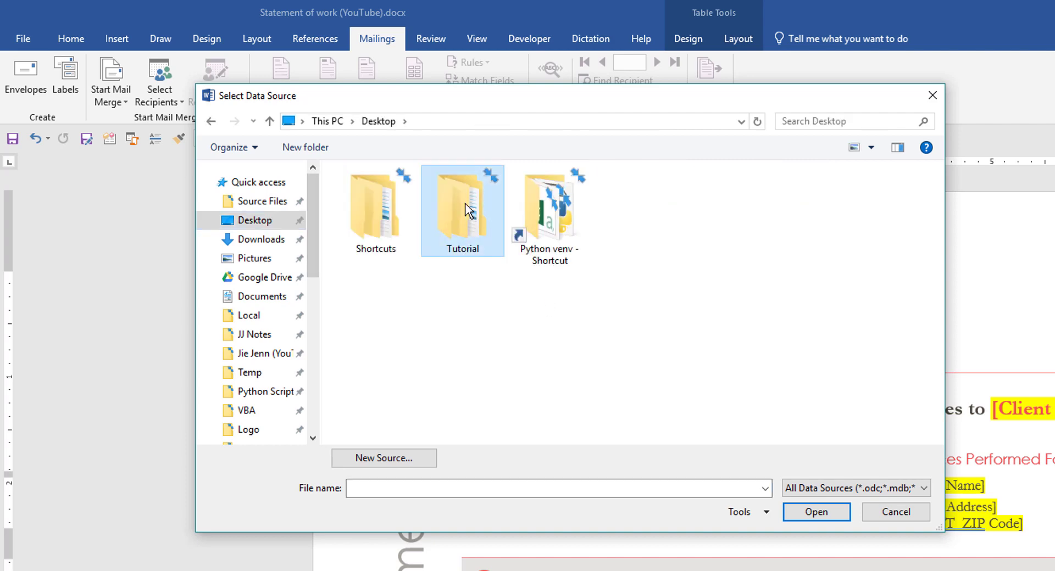
pyautogui.click(438, 195)
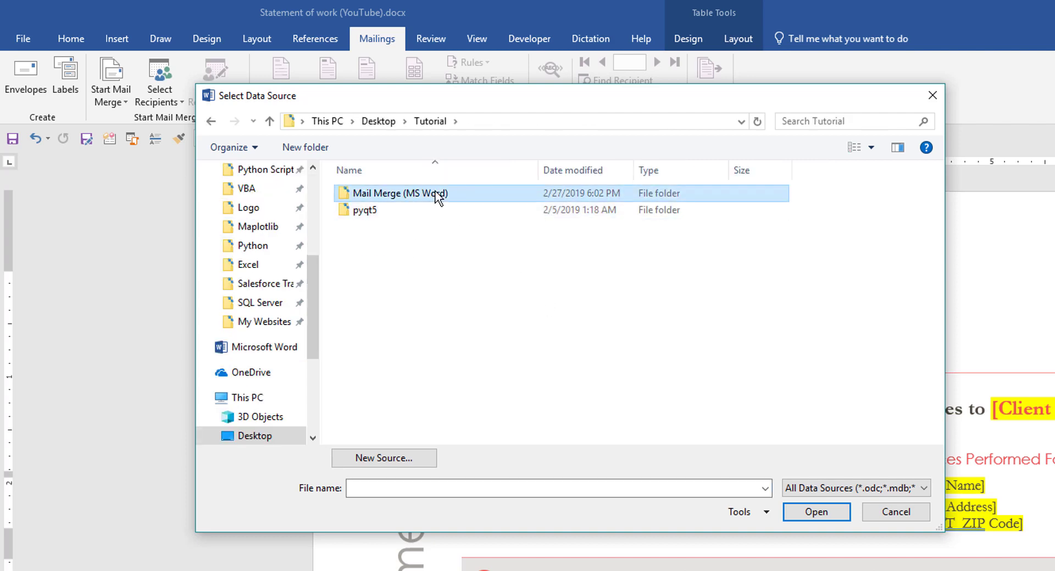
pyautogui.doubleClick(438, 195)
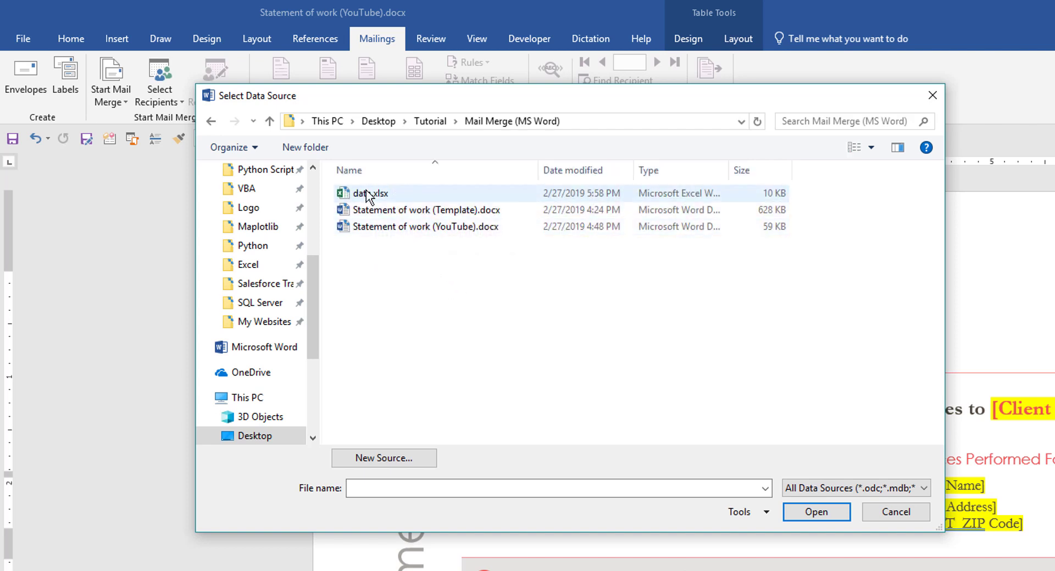
# Step: Connect data.xlsx as the recipient list, using its database$ table with the first row as column headers
pyautogui.click(413, 193)
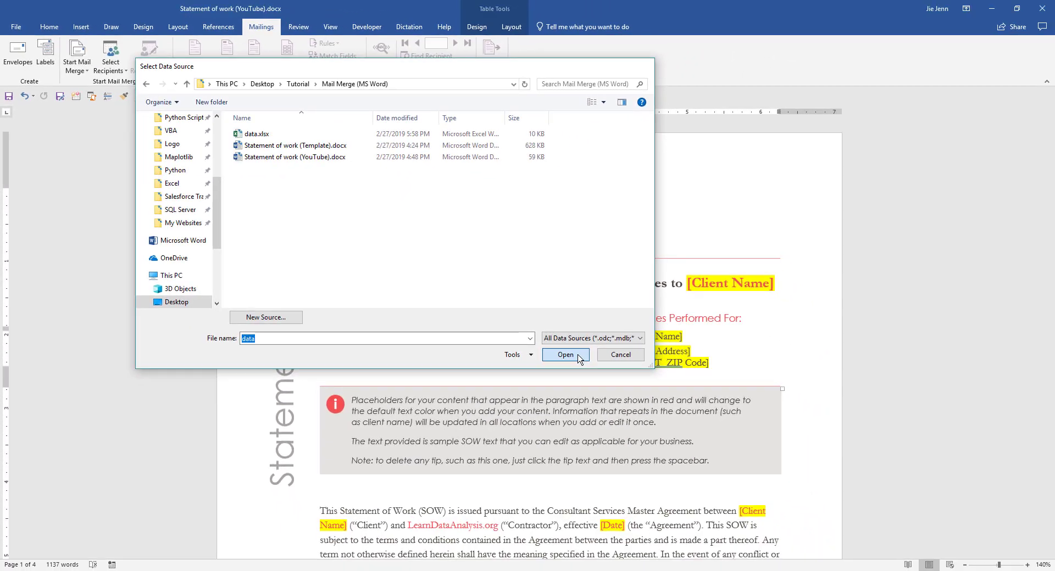
pyautogui.click(824, 512)
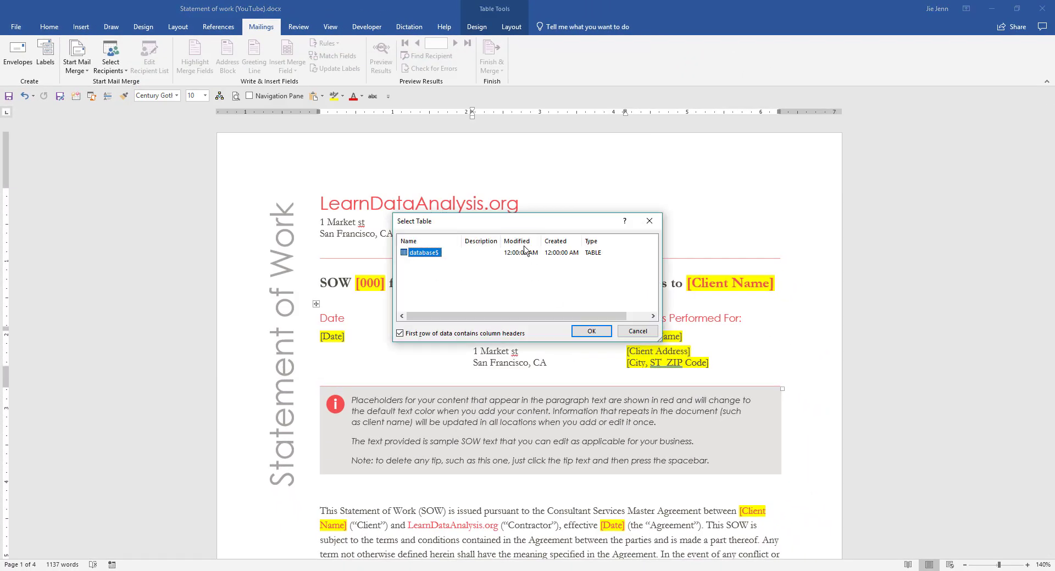
pyautogui.moveTo(520, 231); pyautogui.dragTo(437, 174)
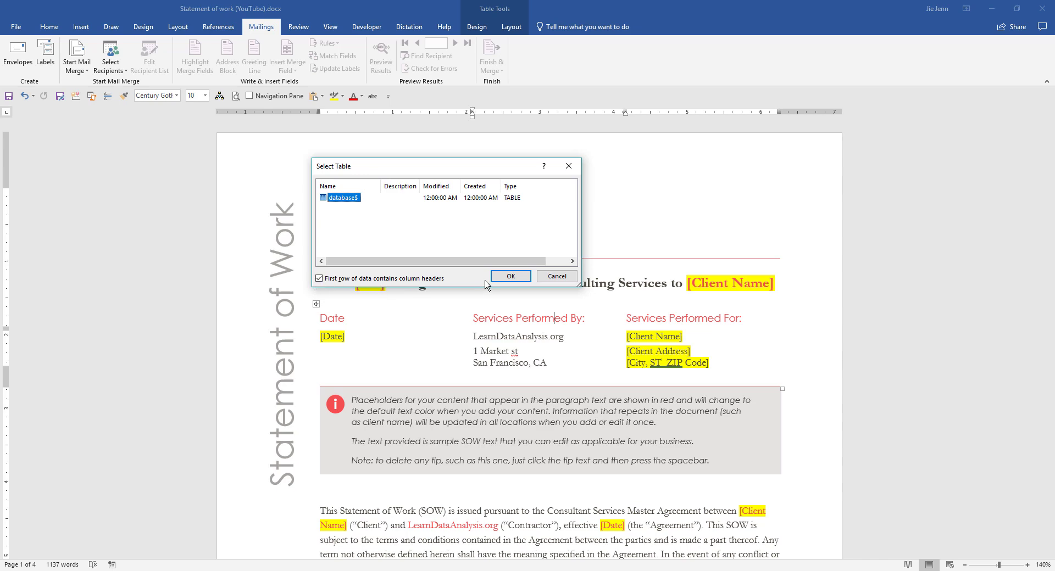
pyautogui.click(511, 277)
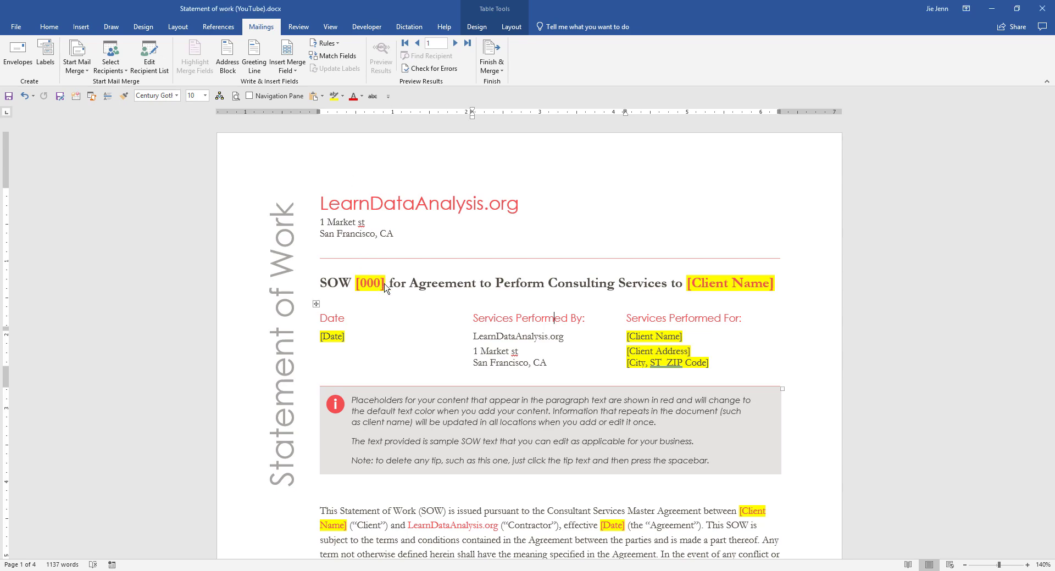
# Step: Compare the [000] placeholder in the SOW heading with the column headers in data.xlsx, including SOW Number and Client Name
pyautogui.click(385, 283)
pyautogui.click(363, 285)
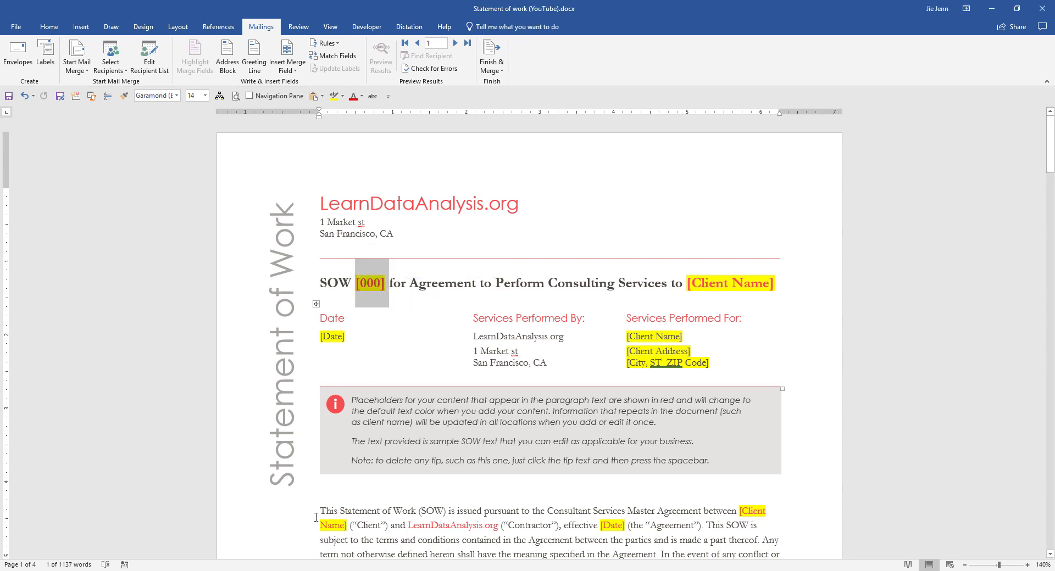
pyautogui.hotkey('alt', 'Tab')
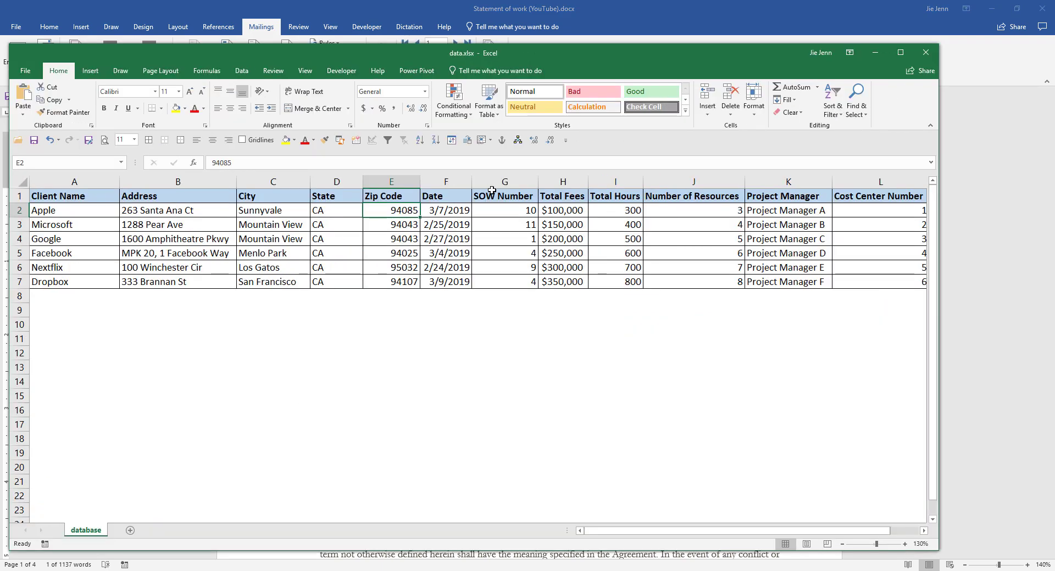
pyautogui.moveTo(491, 190); pyautogui.dragTo(786, 196)
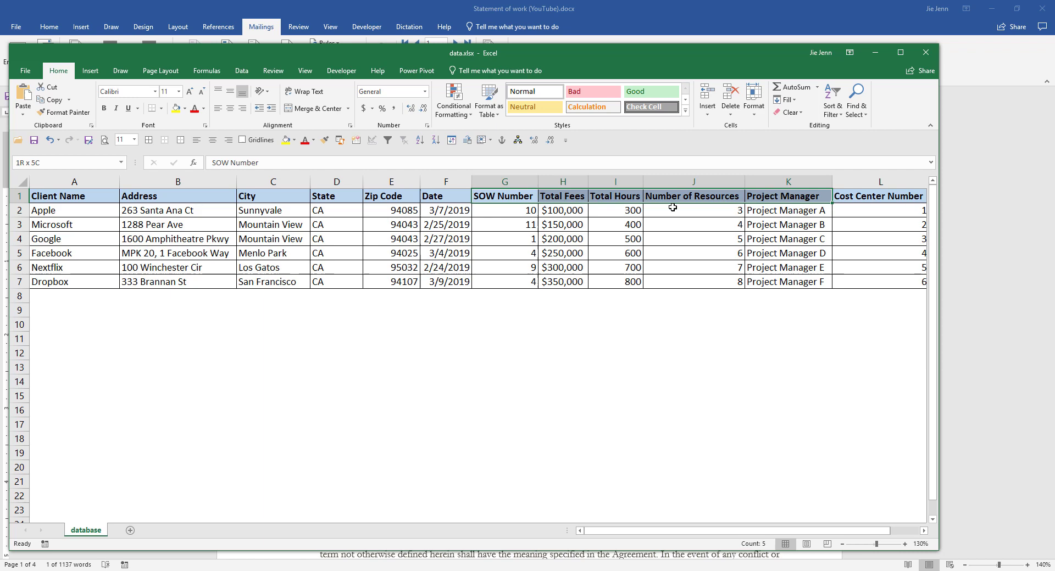
pyautogui.click(503, 198)
pyautogui.click(535, 32)
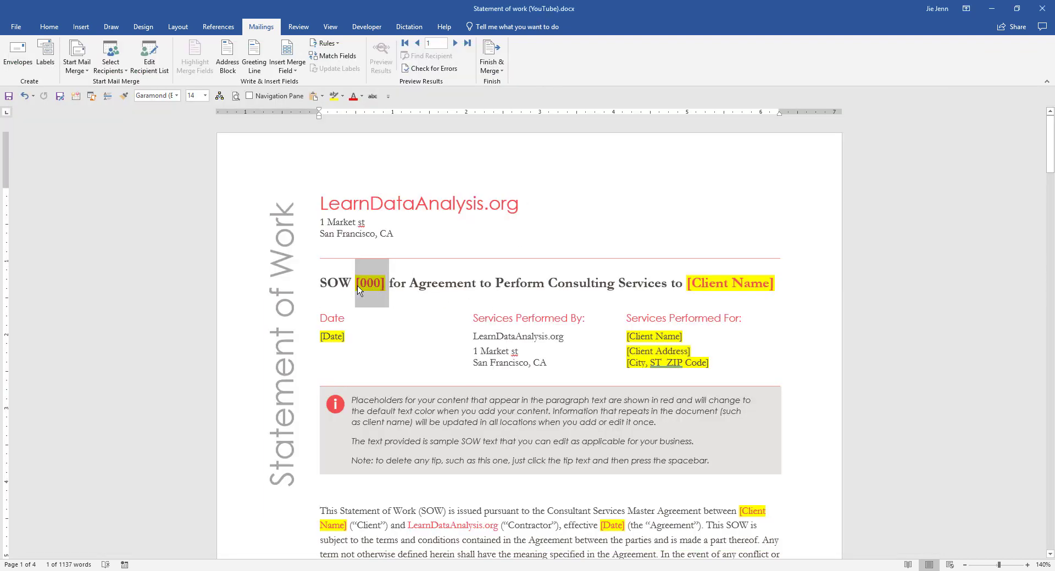
pyautogui.click(386, 286)
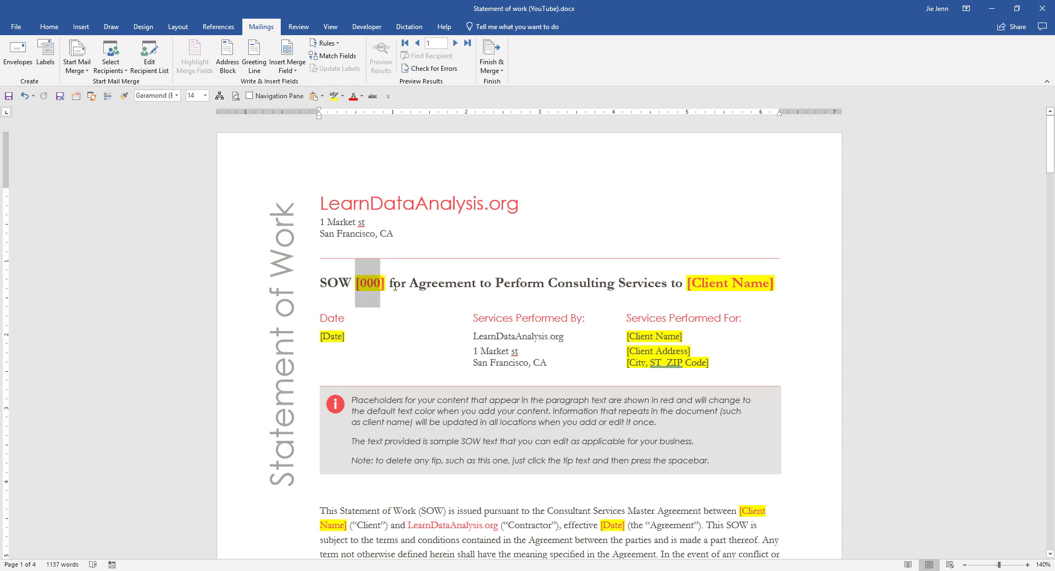
pyautogui.hotkey('shift', 'Left')
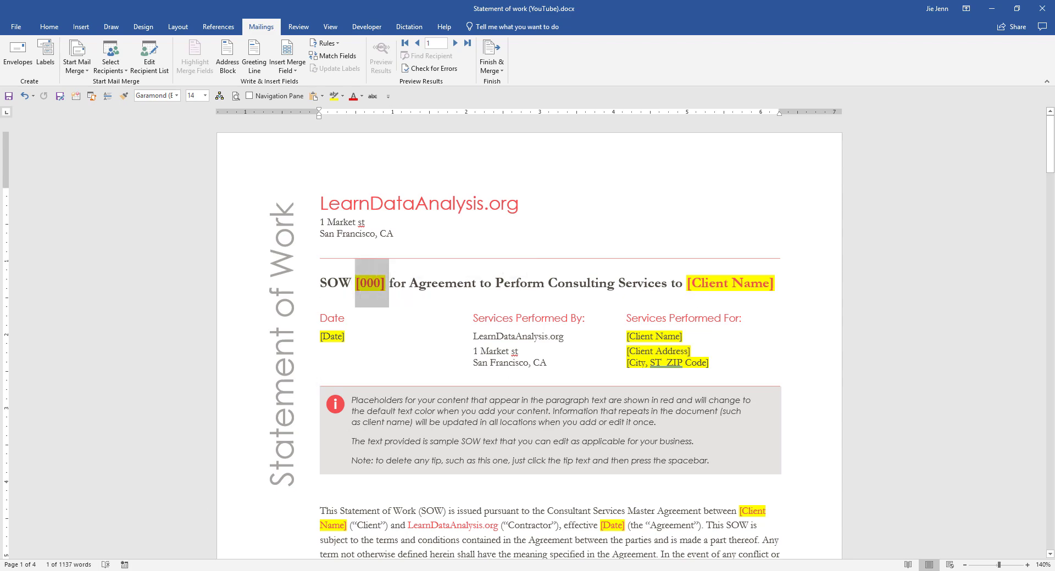
pyautogui.hotkey('alt', 'Tab')
pyautogui.click(83, 196)
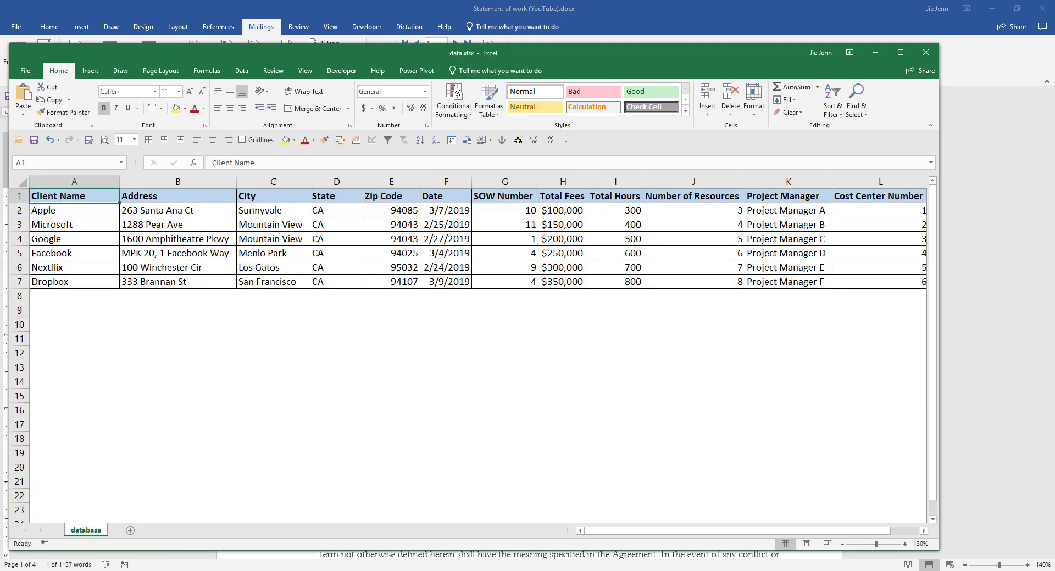
pyautogui.hotkey('alt', 'Tab')
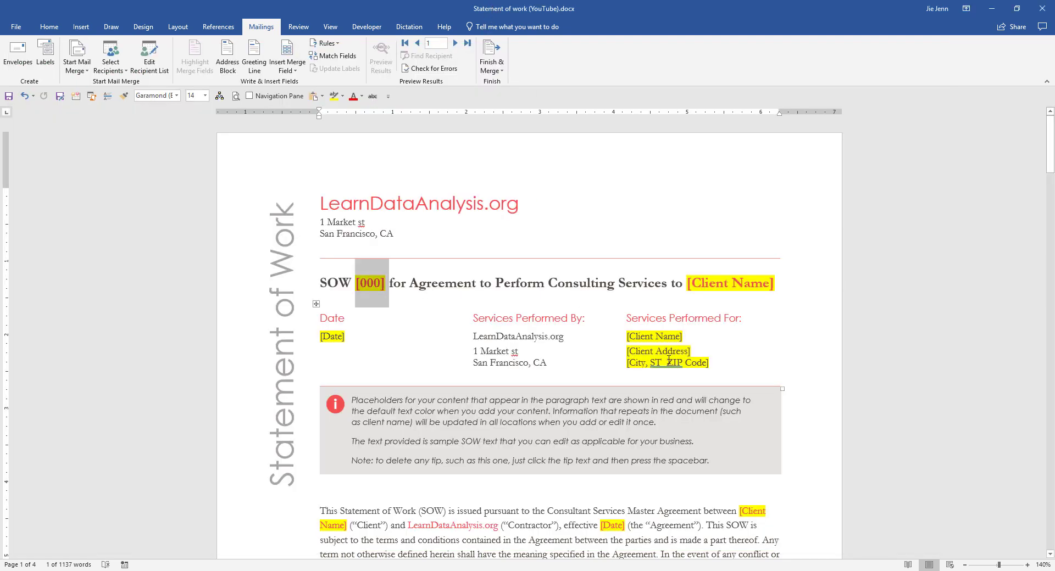
# Step: Review the remaining highlighted placeholders through to the signature block, checking the Total Fees column in data.xlsx along the way
pyautogui.scroll(-4, 637, 365)
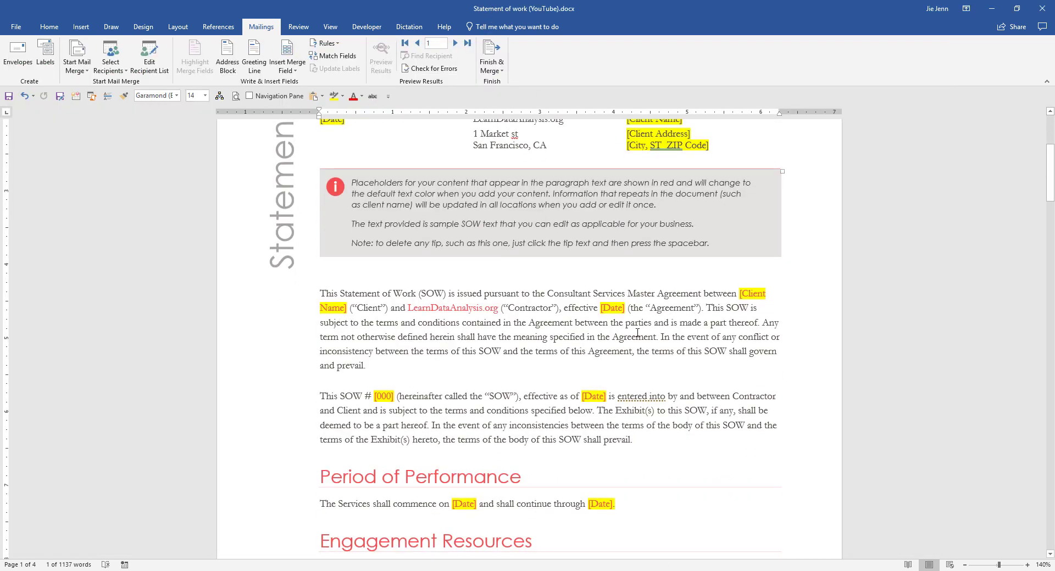
pyautogui.scroll(-7, 637, 333)
pyautogui.scroll(3, 607, 252)
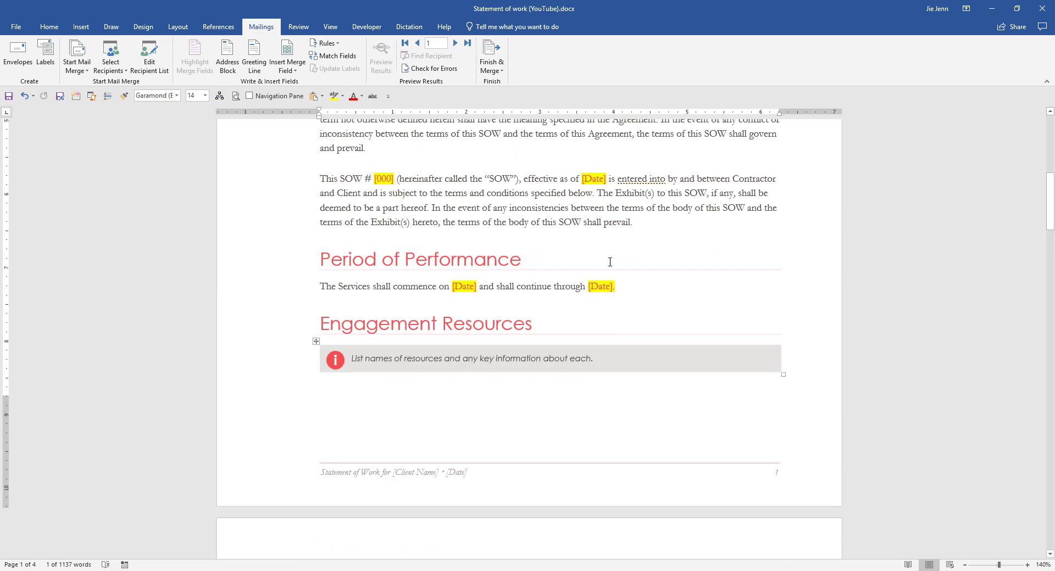
pyautogui.scroll(-7, 481, 330)
pyautogui.scroll(-4, 461, 419)
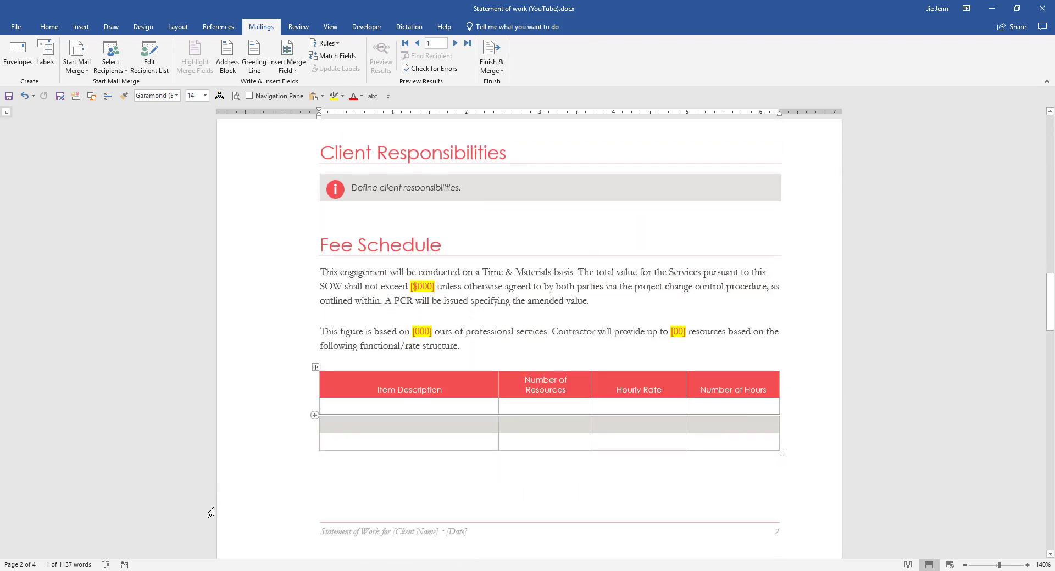
pyautogui.hotkey('alt', 'Tab')
pyautogui.click(552, 198)
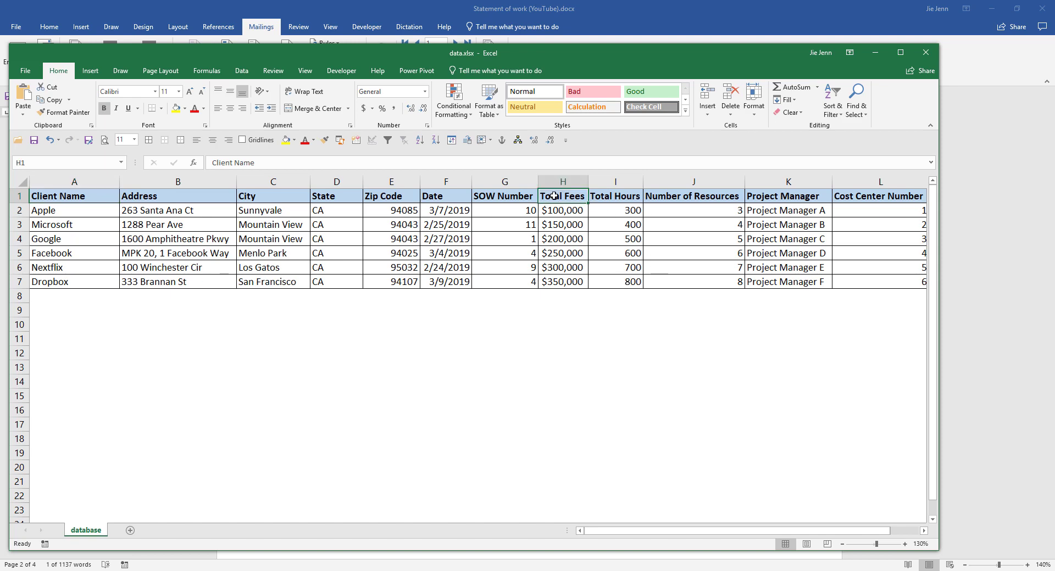
pyautogui.click(763, 22)
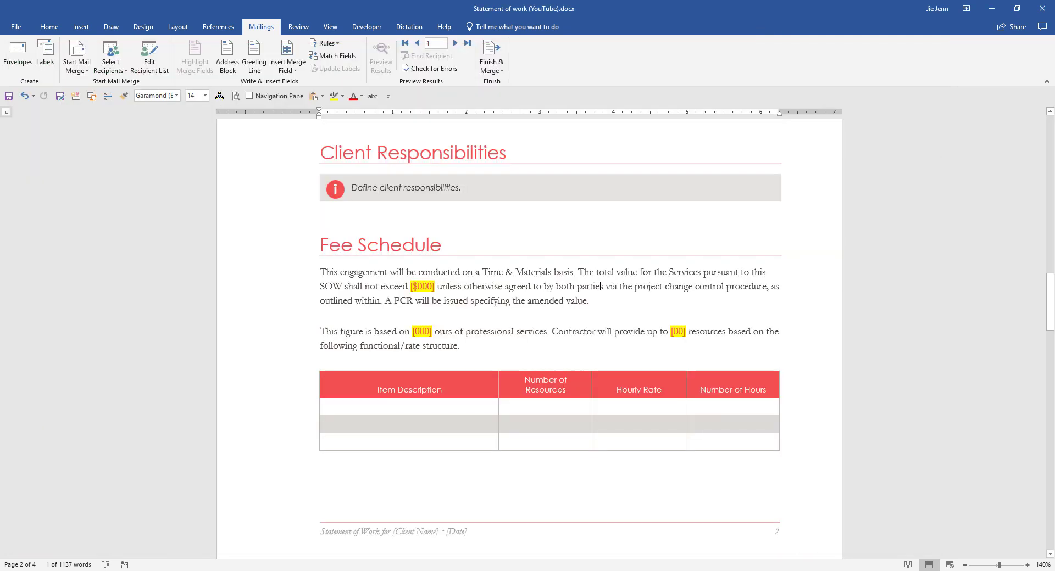
pyautogui.scroll(-6, 612, 282)
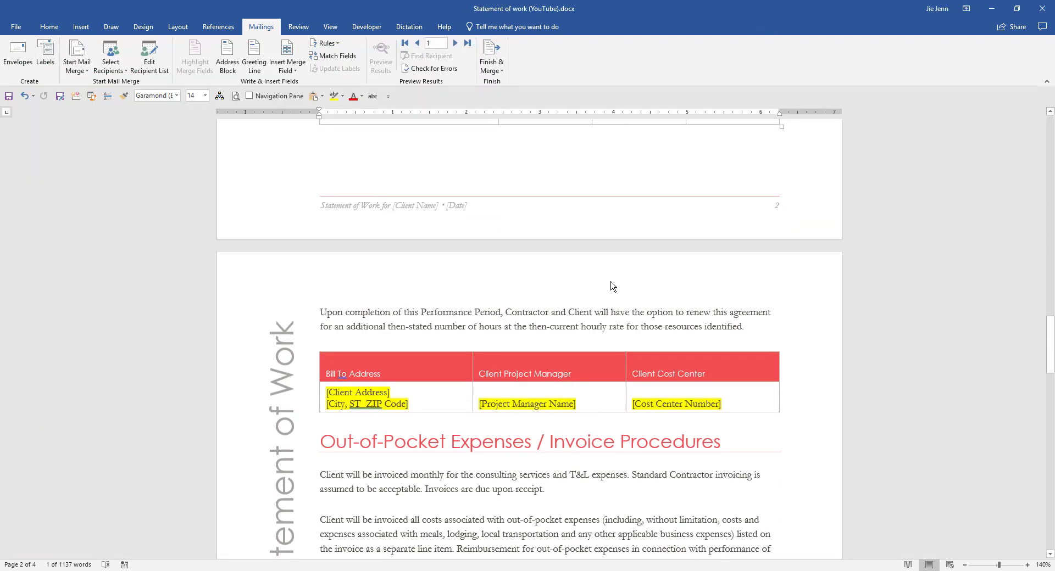
pyautogui.scroll(-10, 395, 280)
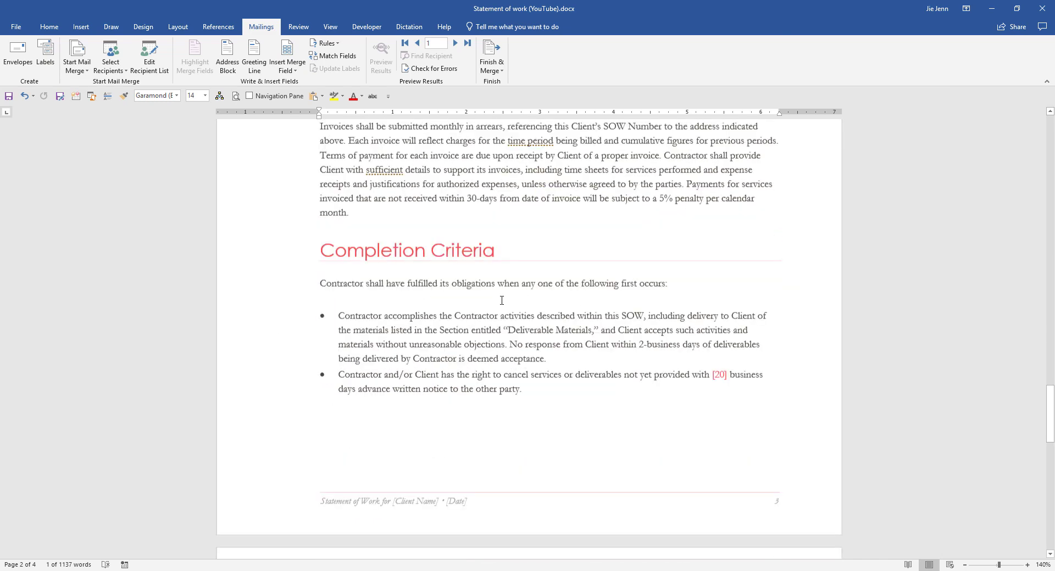
pyautogui.scroll(-6, 453, 301)
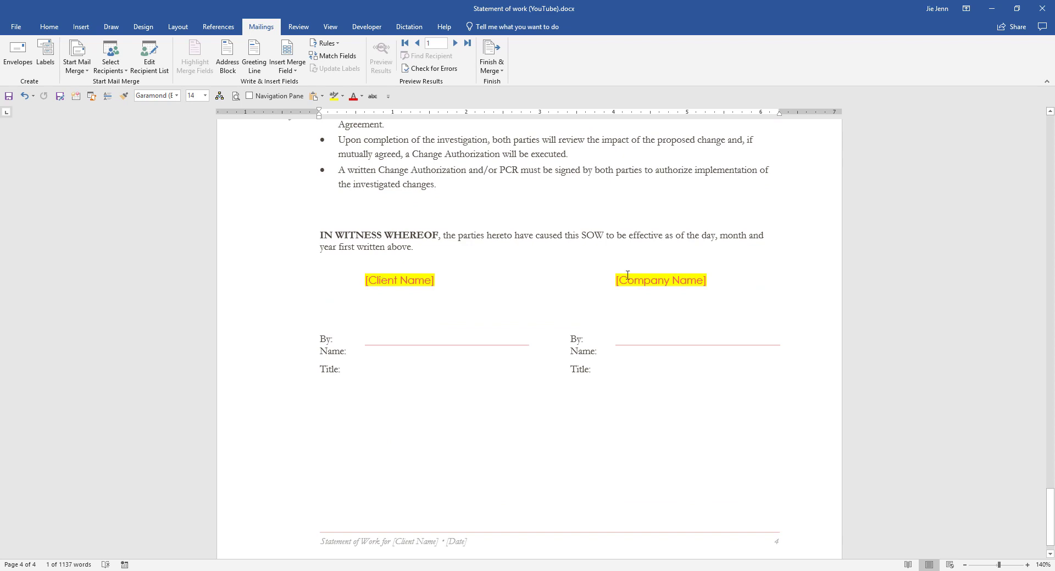
pyautogui.moveTo(720, 282); pyautogui.dragTo(659, 284)
pyautogui.press('BackSpace')
pyautogui.press('Escape')
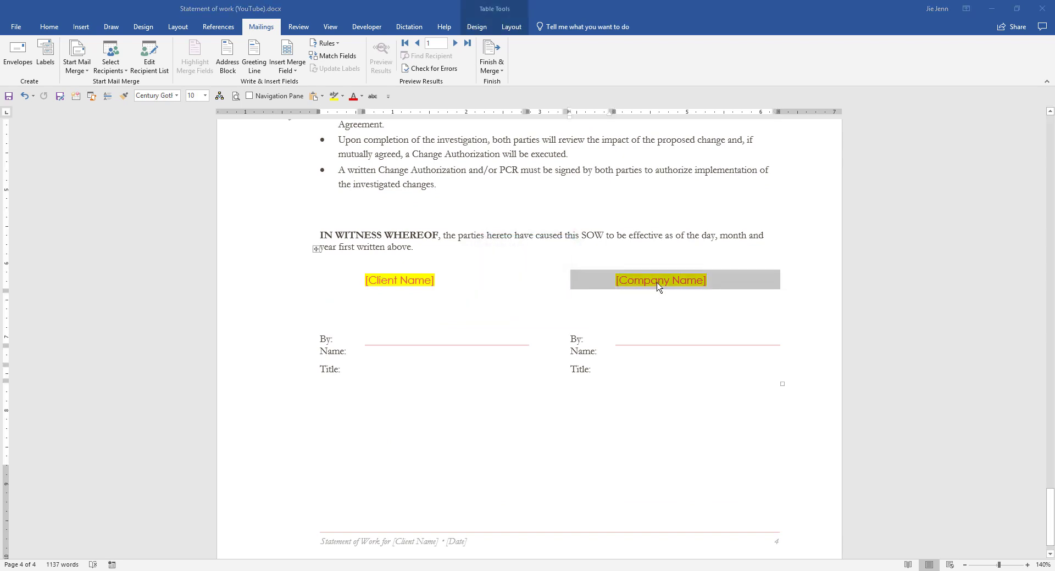
pyautogui.press('BackSpace')
pyautogui.press('Escape')
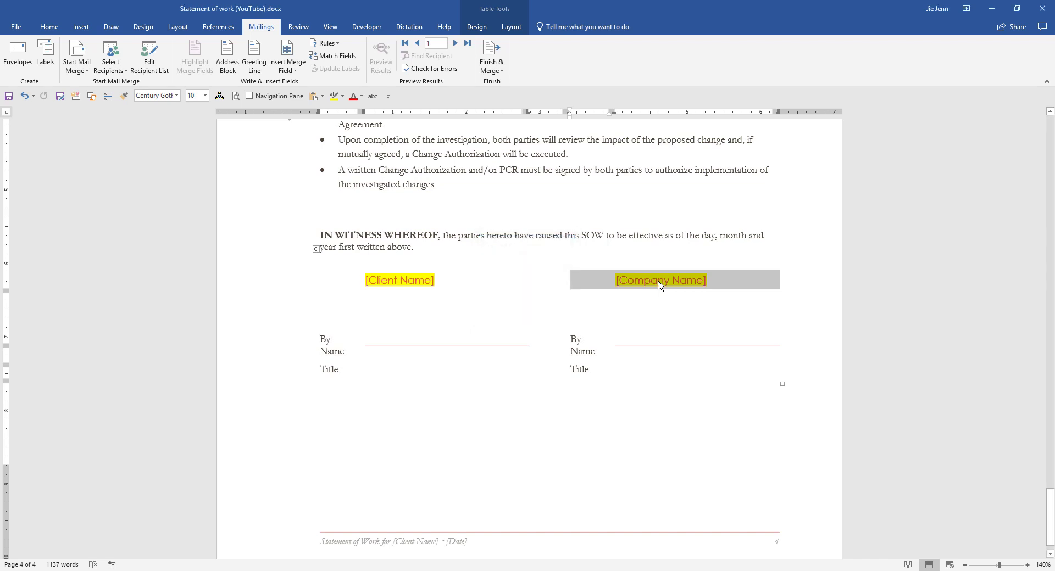
# Step: Replace the [Company Name] placeholder in the signature block on page 4 with LearnDataAnalysis.org
pyautogui.doubleClick(663, 280)
pyautogui.write('e')
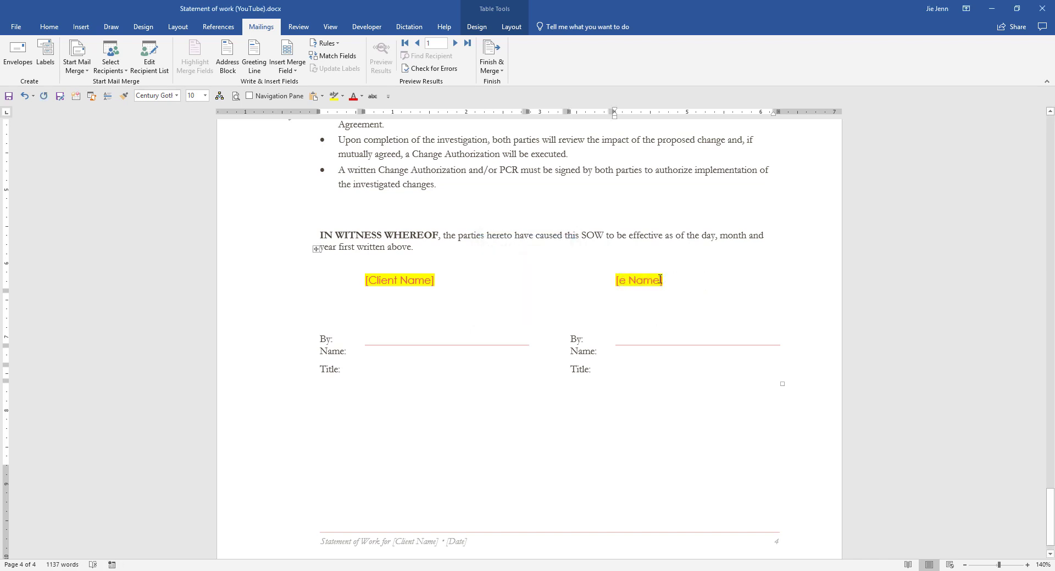
pyautogui.doubleClick(660, 280)
pyautogui.click(668, 279)
pyautogui.press('BackSpace')
pyautogui.press('BackSpace')
pyautogui.press('BackSpace')
pyautogui.press('BackSpace')
pyautogui.press('BackSpace')
pyautogui.press('BackSpace')
pyautogui.press('BackSpace')
pyautogui.press('BackSpace')
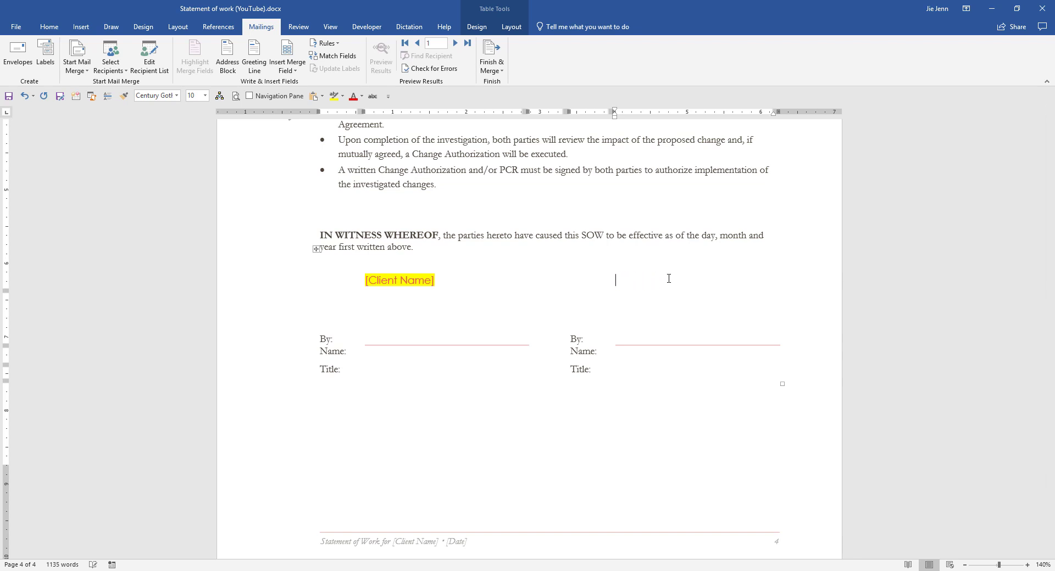
pyautogui.write('Lar')
pyautogui.press('BackSpace')
pyautogui.write('earnDataAnalysis.org')
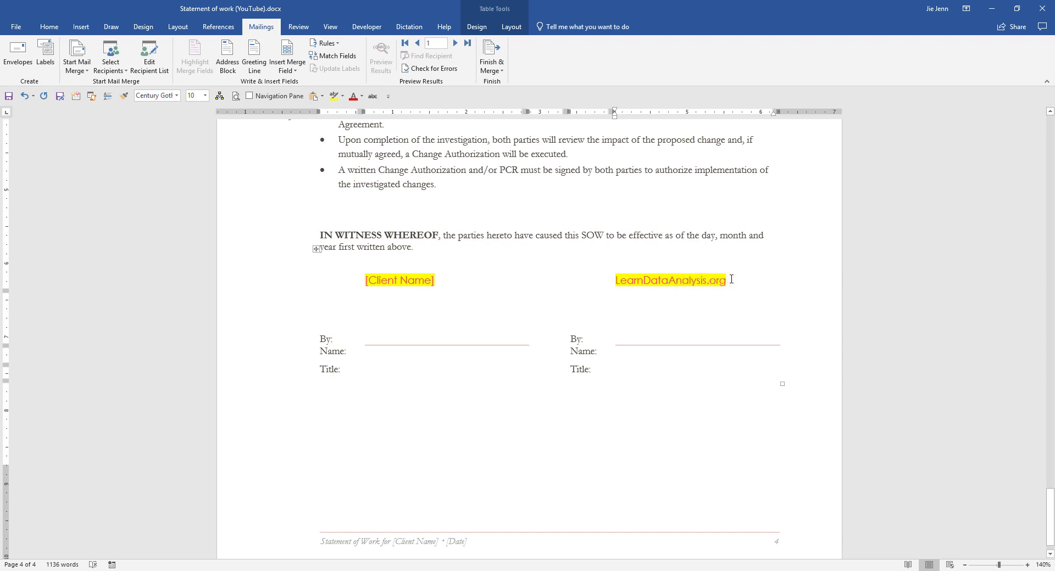
# Step: Remove the yellow highlight from LearnDataAnalysis.org in the signature block
pyautogui.tripleClick(642, 287)
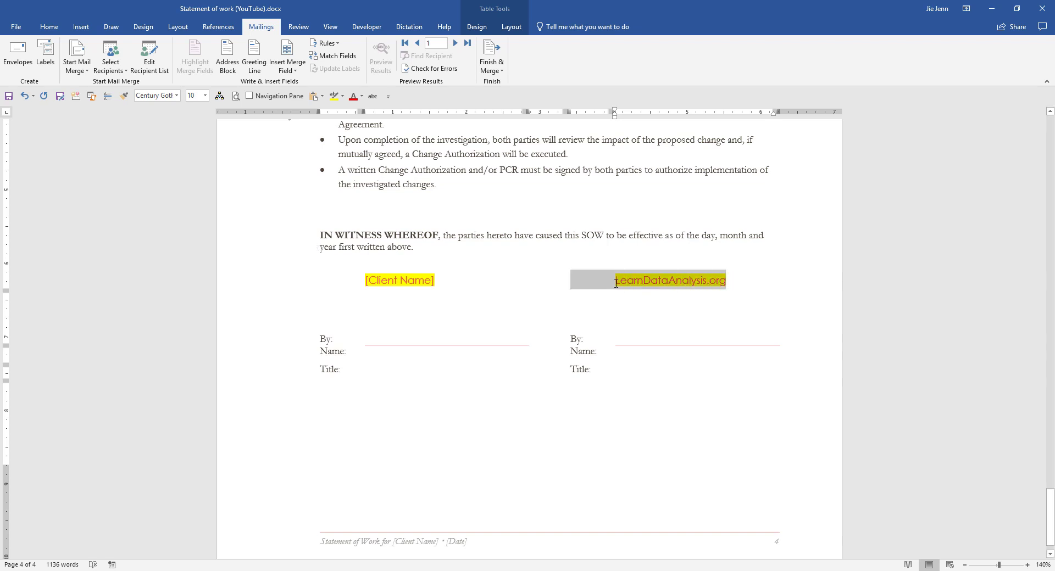
pyautogui.click(342, 96)
pyautogui.click(365, 162)
pyautogui.click(530, 280)
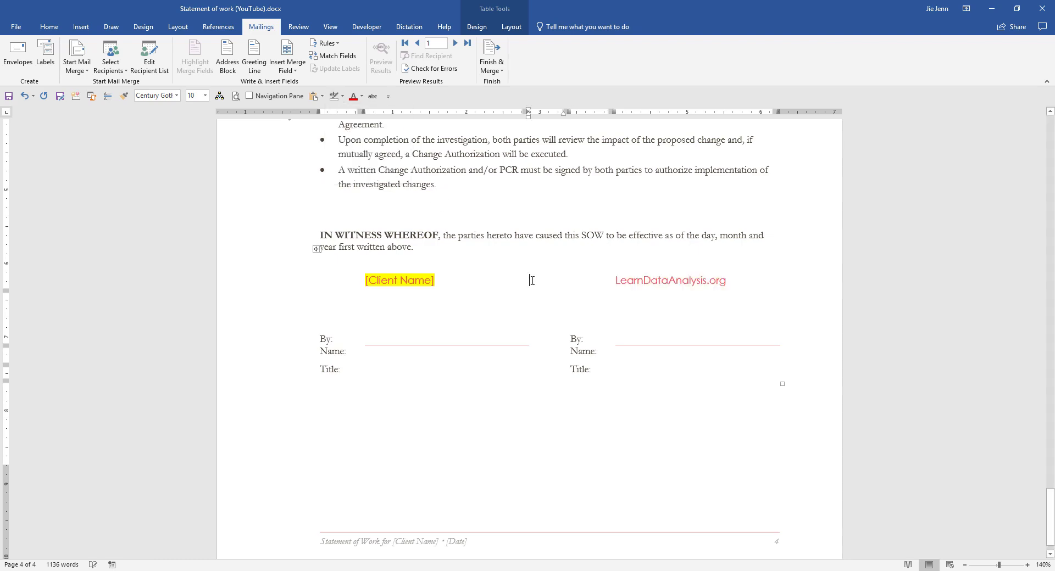
# Step: Examine the database fields available for insertion and how Match Fields maps the address components to the data.xlsx columns
pyautogui.scroll(10, 551, 311)
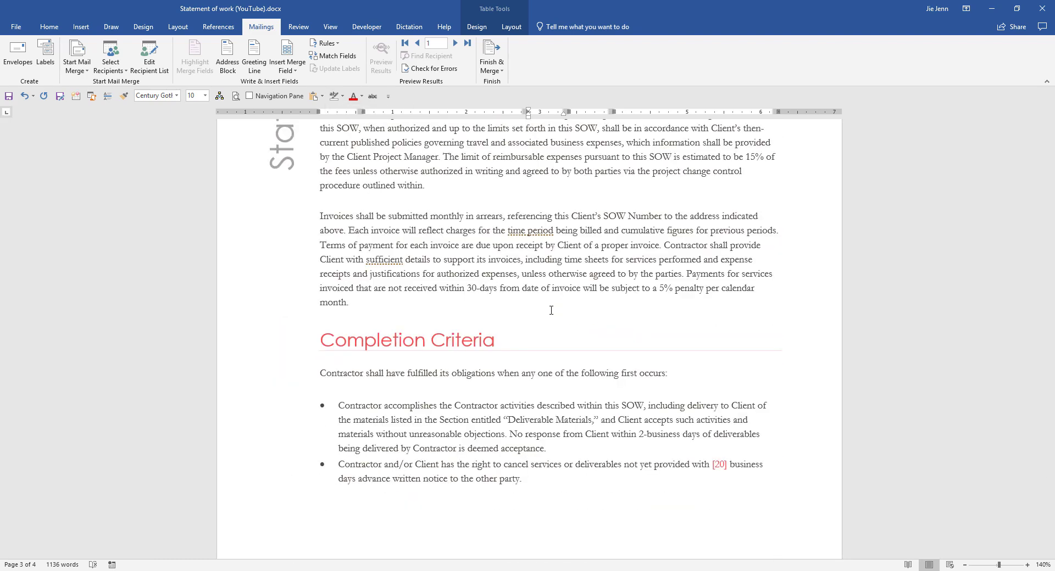
pyautogui.scroll(20, 551, 310)
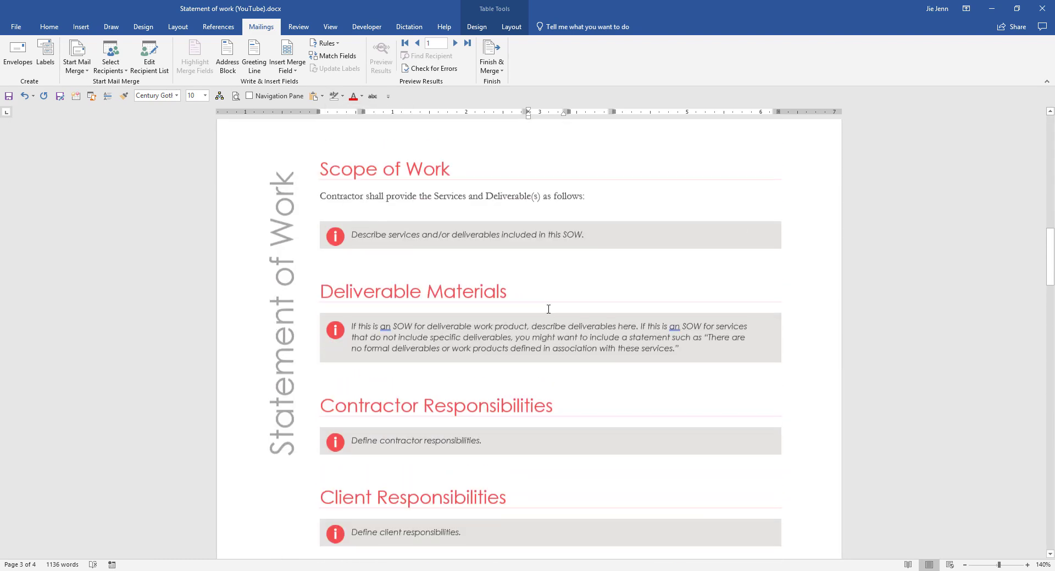
pyautogui.scroll(20, 542, 302)
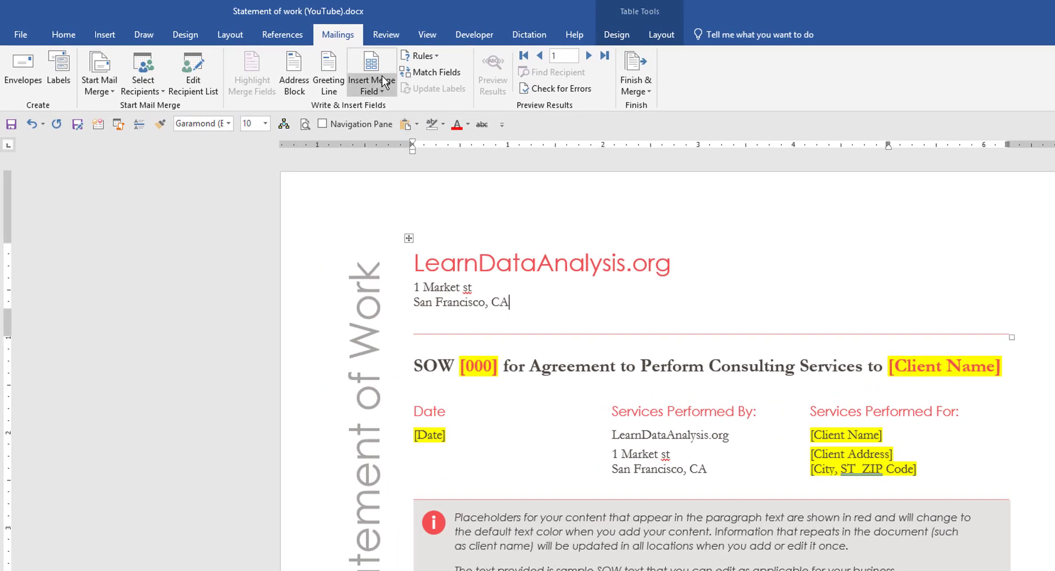
pyautogui.click(374, 73)
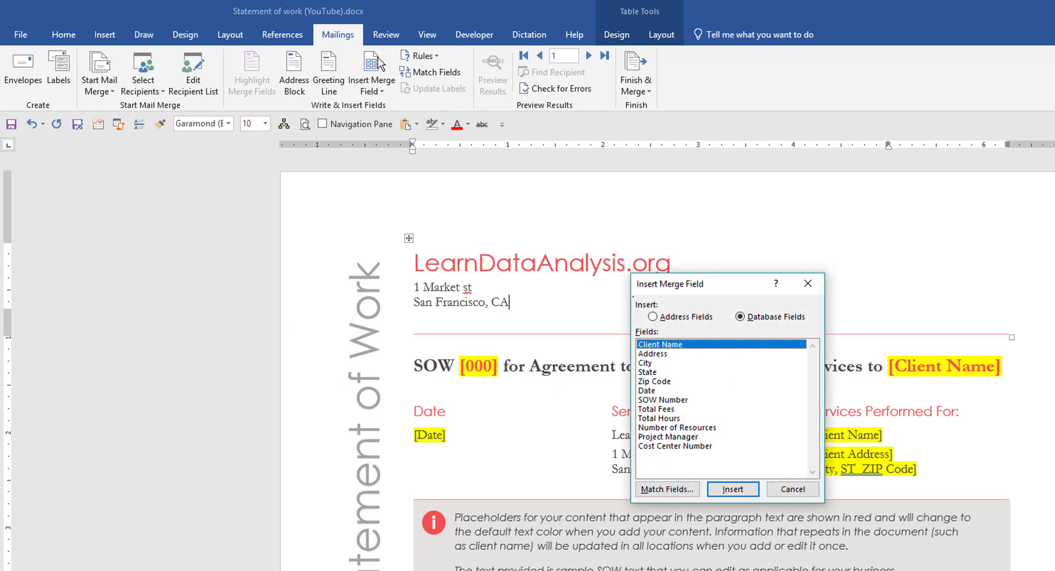
pyautogui.moveTo(720, 285); pyautogui.dragTo(691, 161)
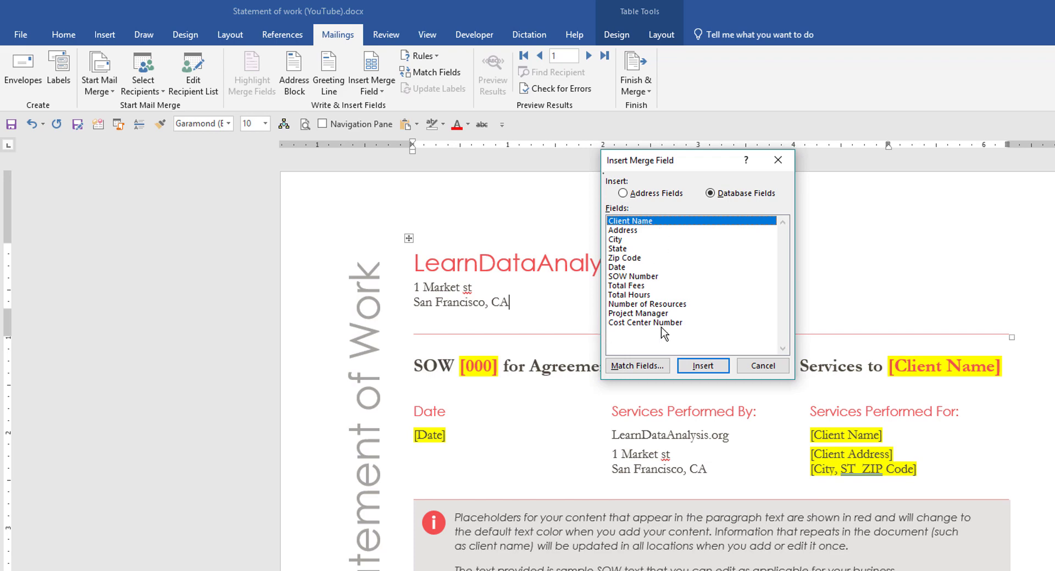
pyautogui.click(709, 365)
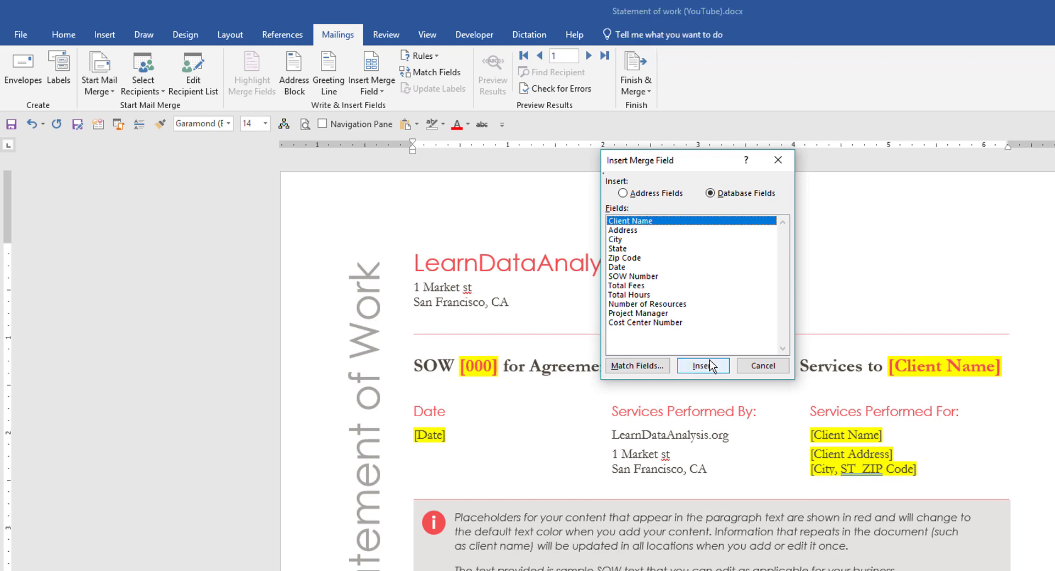
pyautogui.click(646, 368)
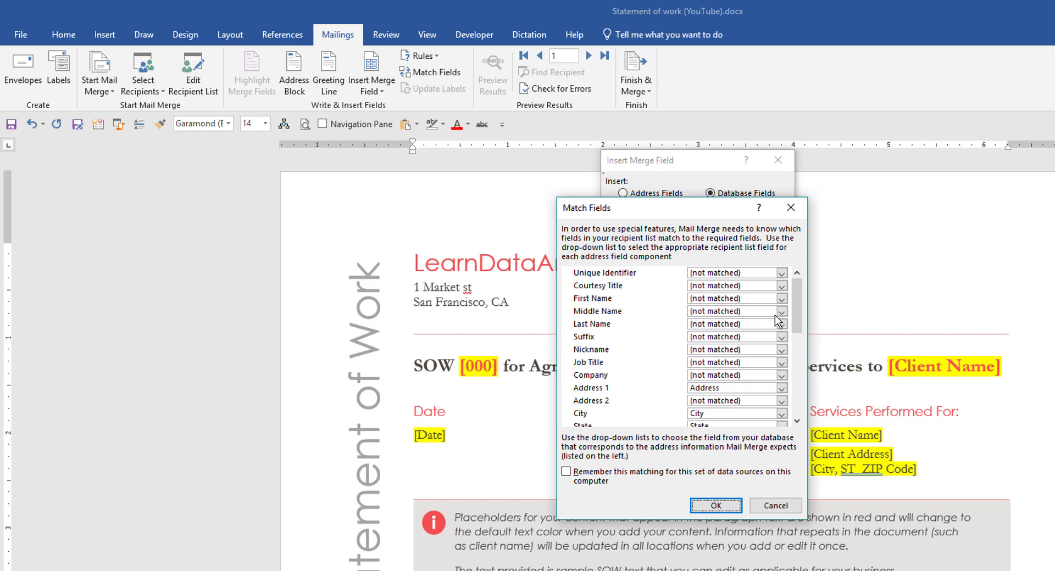
pyautogui.moveTo(791, 305); pyautogui.dragTo(795, 363)
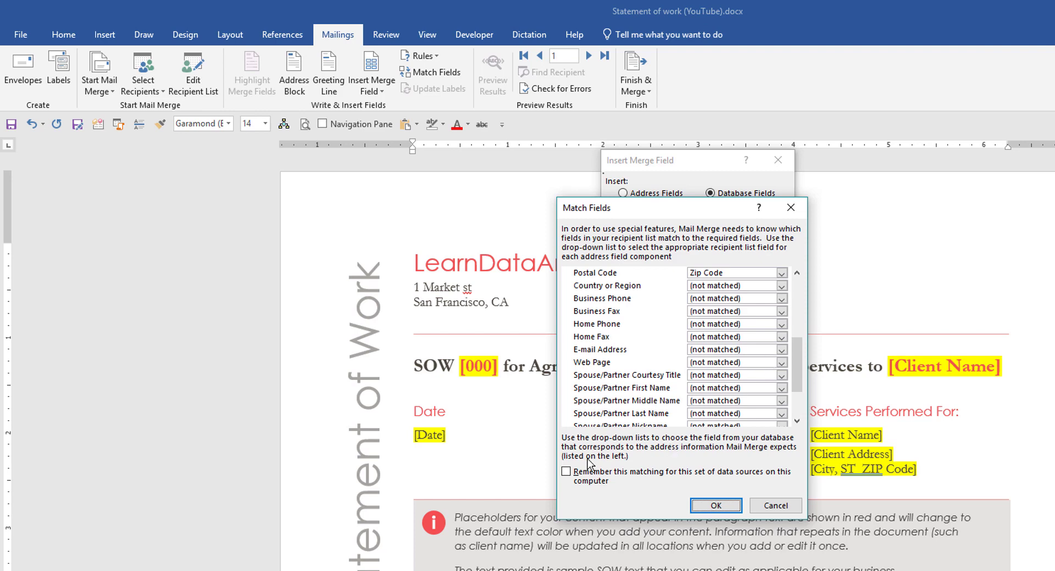
pyautogui.click(775, 506)
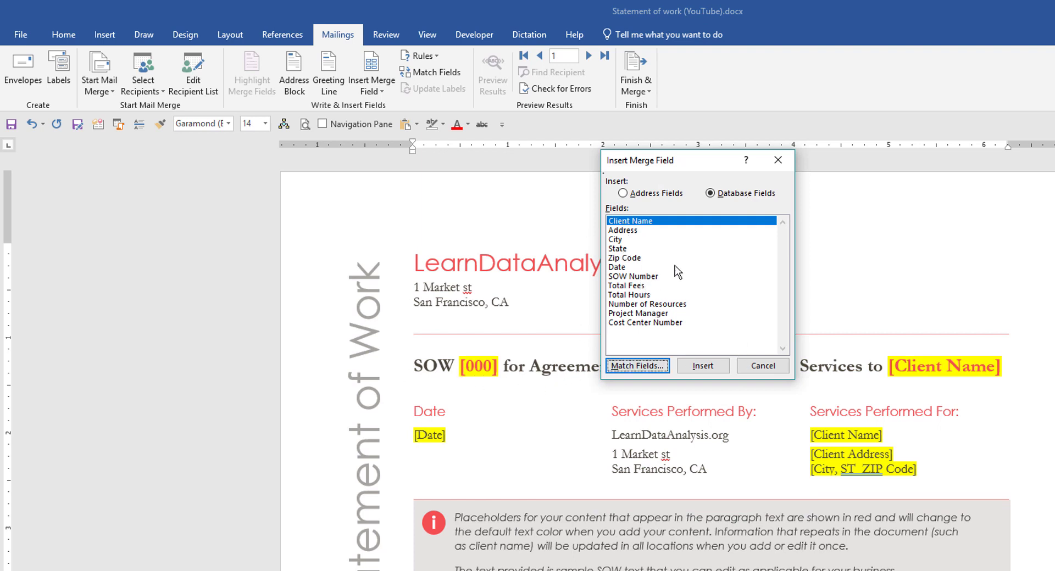
pyautogui.click(777, 160)
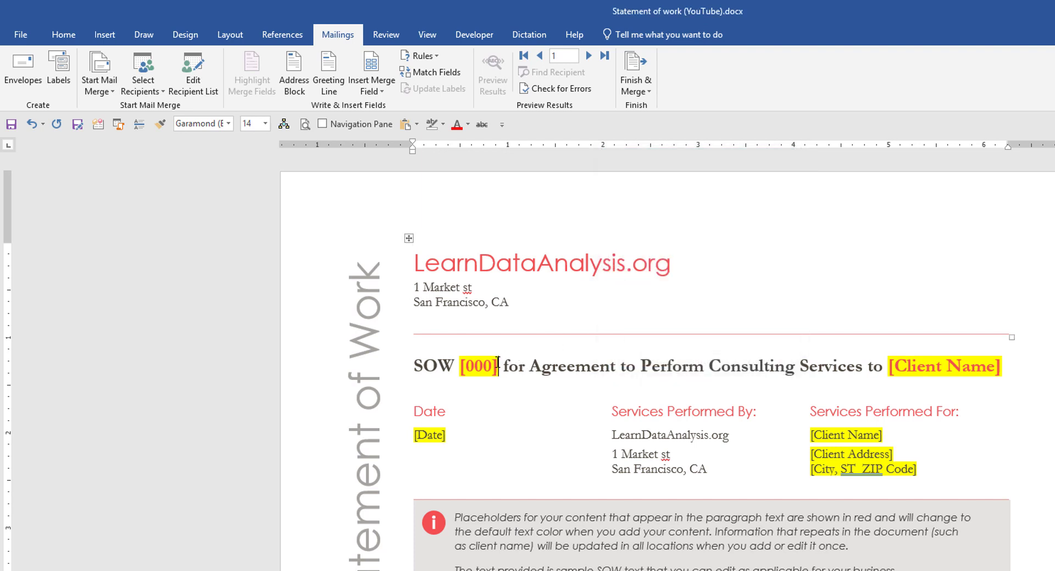
# Step: Replace the [000] placeholder in the SOW heading with the SOW Number merge field, followed by a space
pyautogui.doubleClick(471, 366)
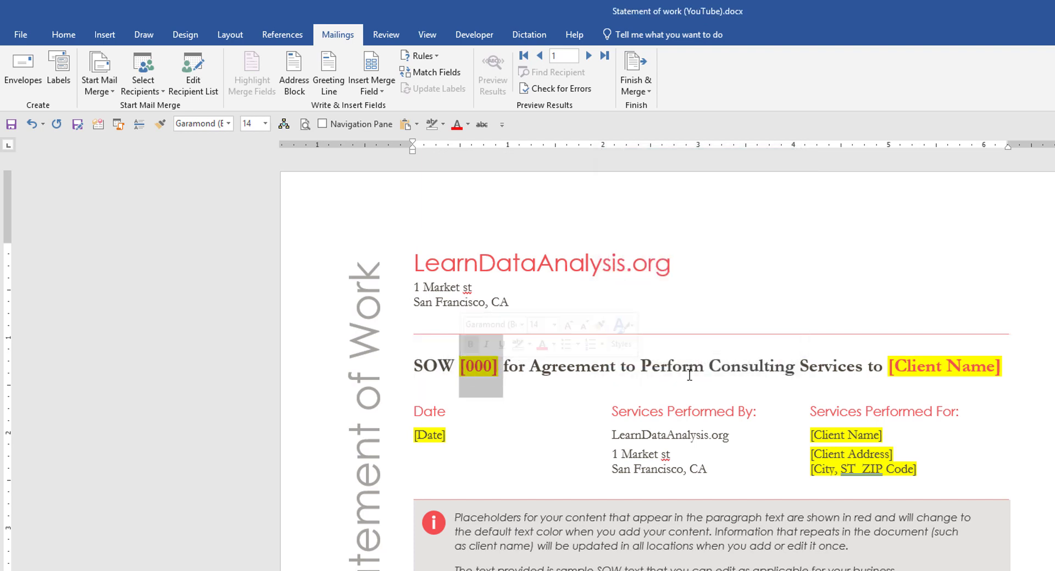
pyautogui.press('Delete')
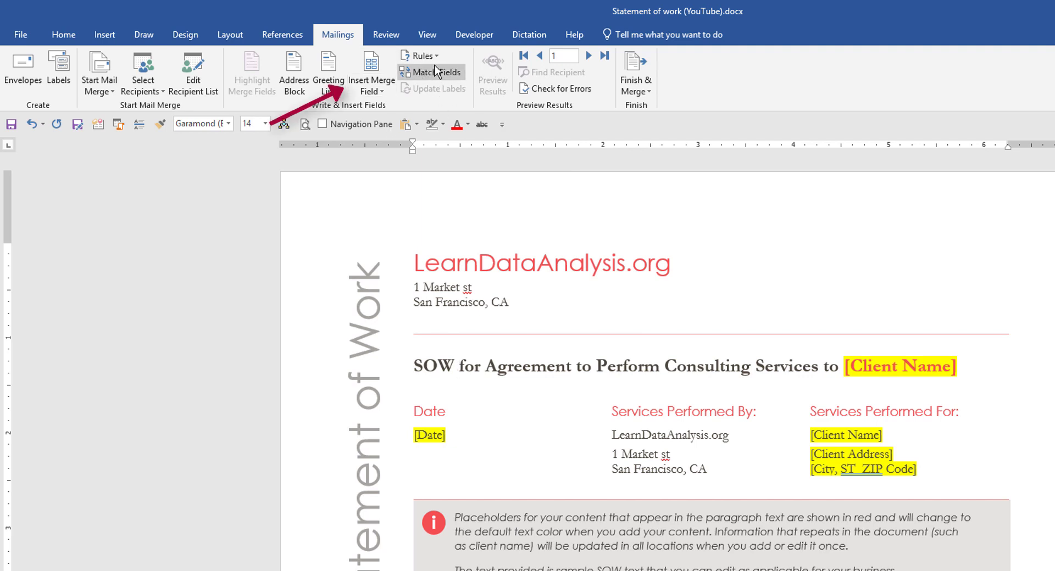
pyautogui.click(372, 63)
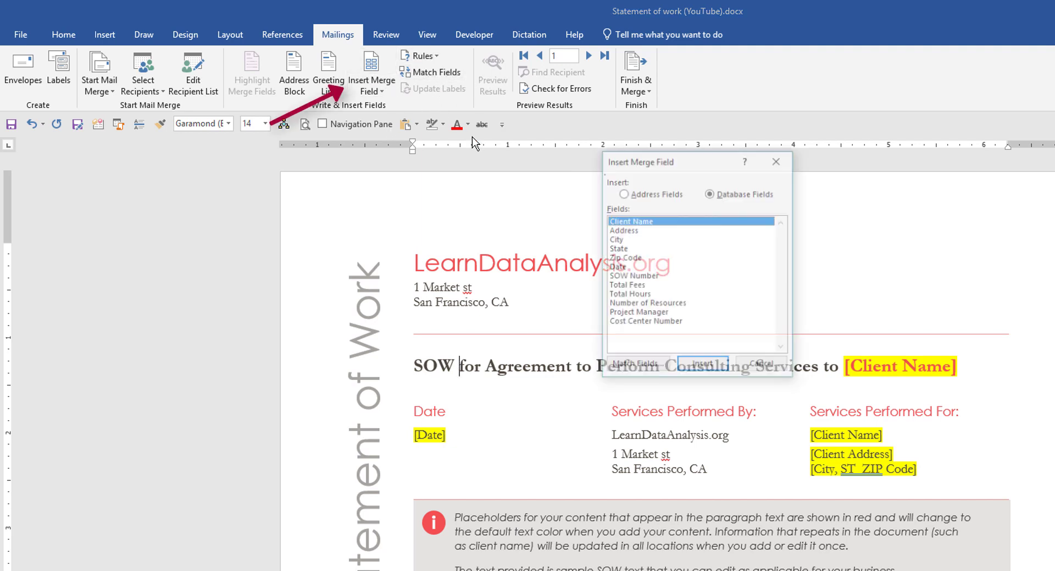
pyautogui.click(636, 277)
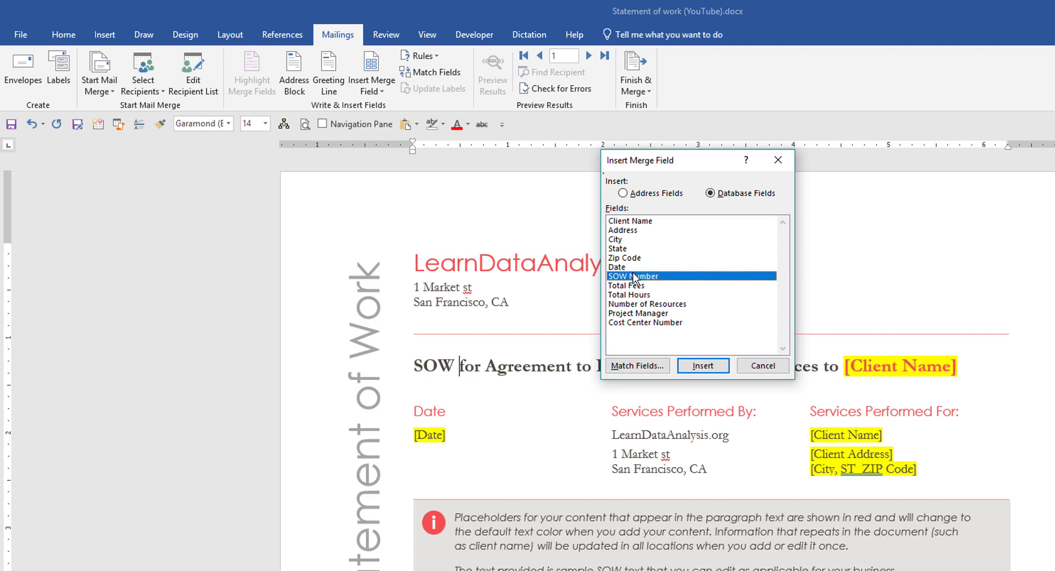
pyautogui.click(709, 367)
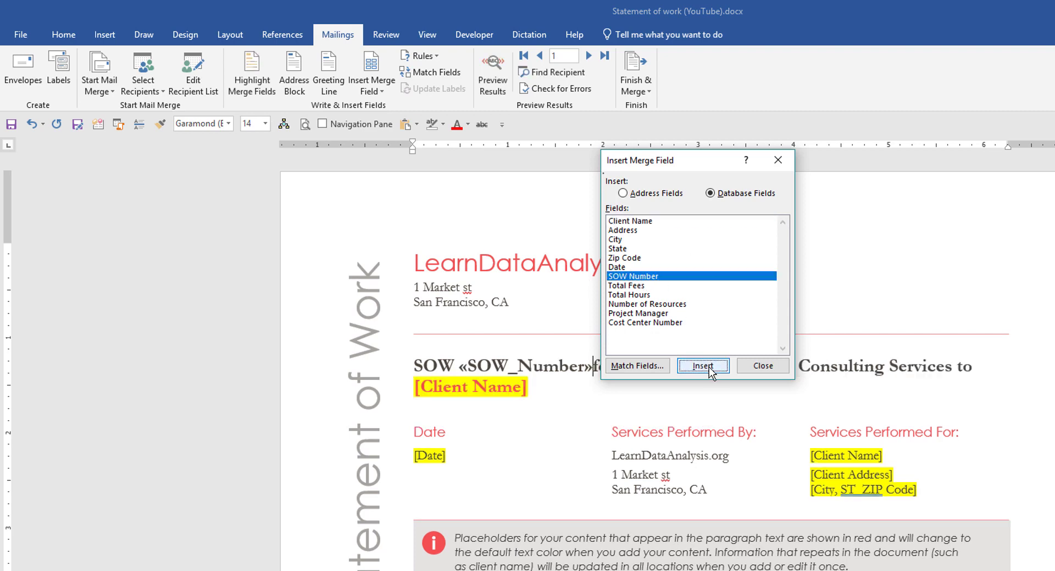
pyautogui.click(764, 364)
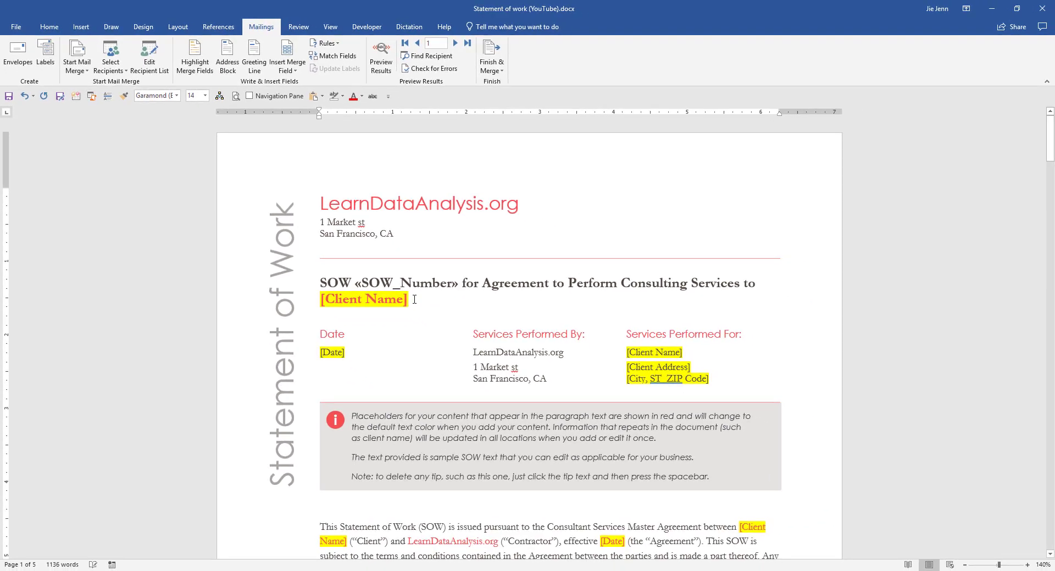
# Step: Replace the [Client Name] placeholder in the SOW heading with the Client Name merge field
pyautogui.moveTo(413, 300); pyautogui.dragTo(320, 300)
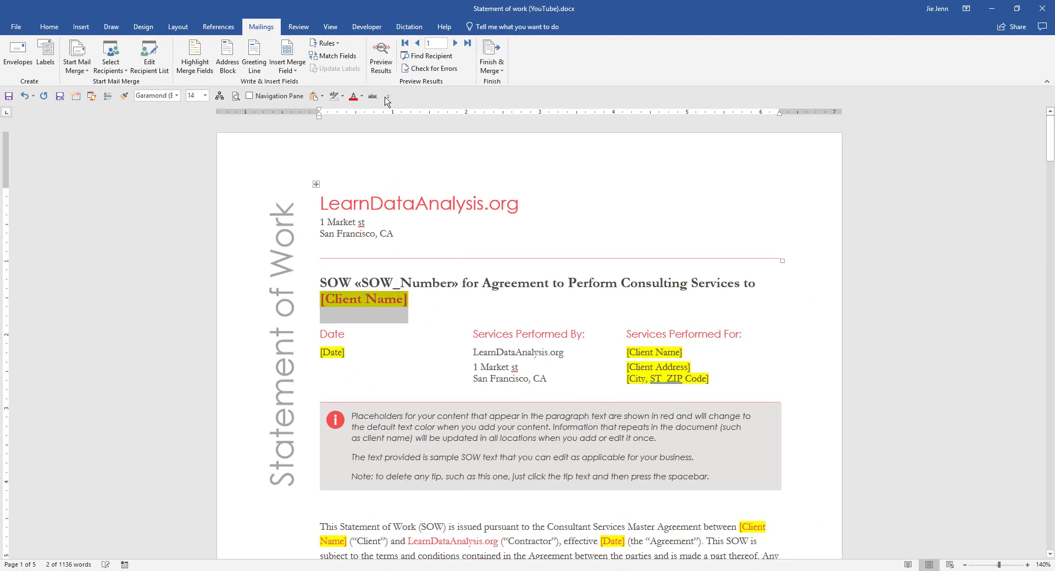
pyautogui.press('Delete')
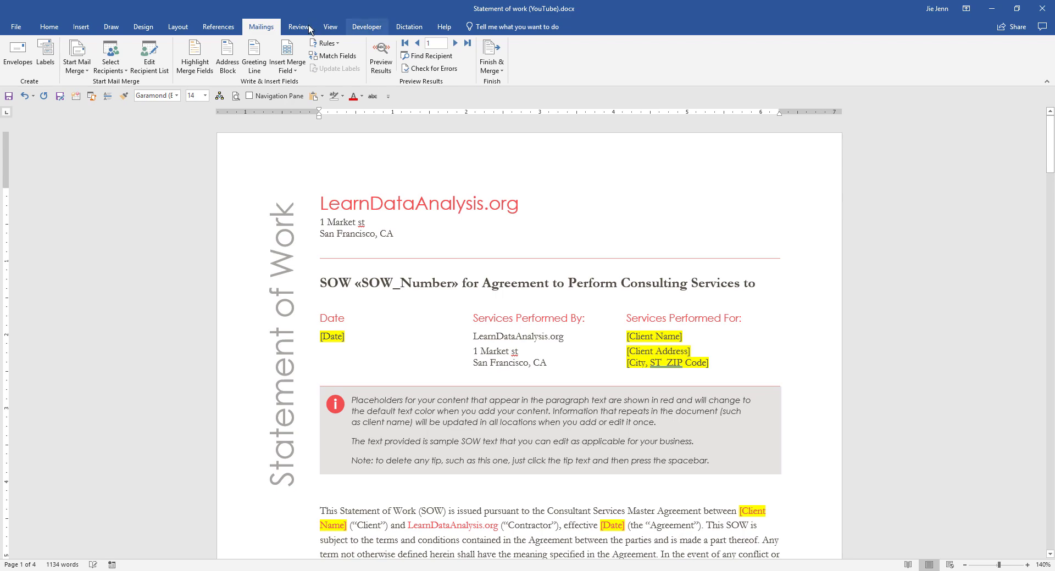
pyautogui.click(298, 59)
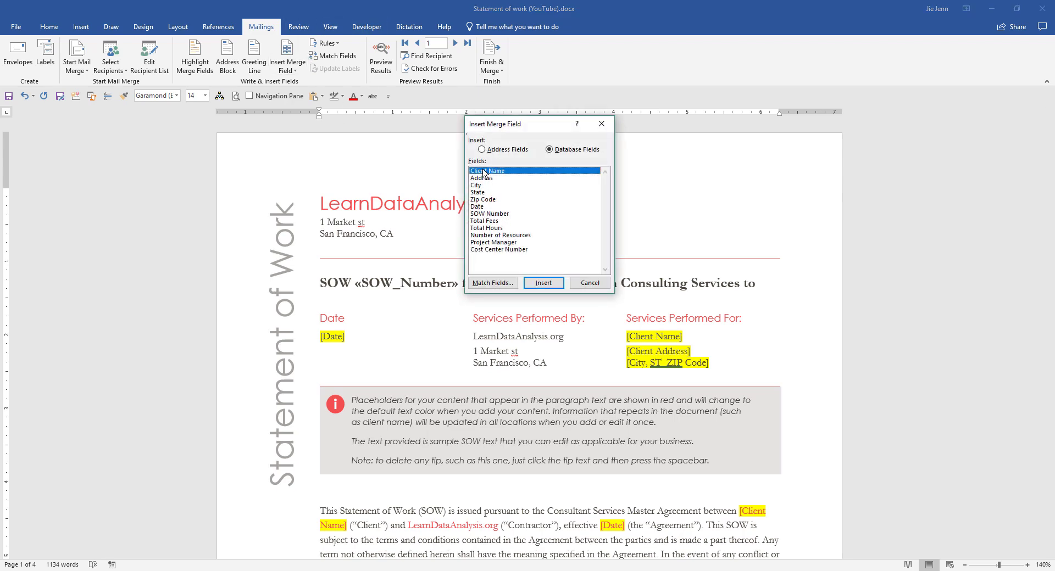
pyautogui.click(542, 283)
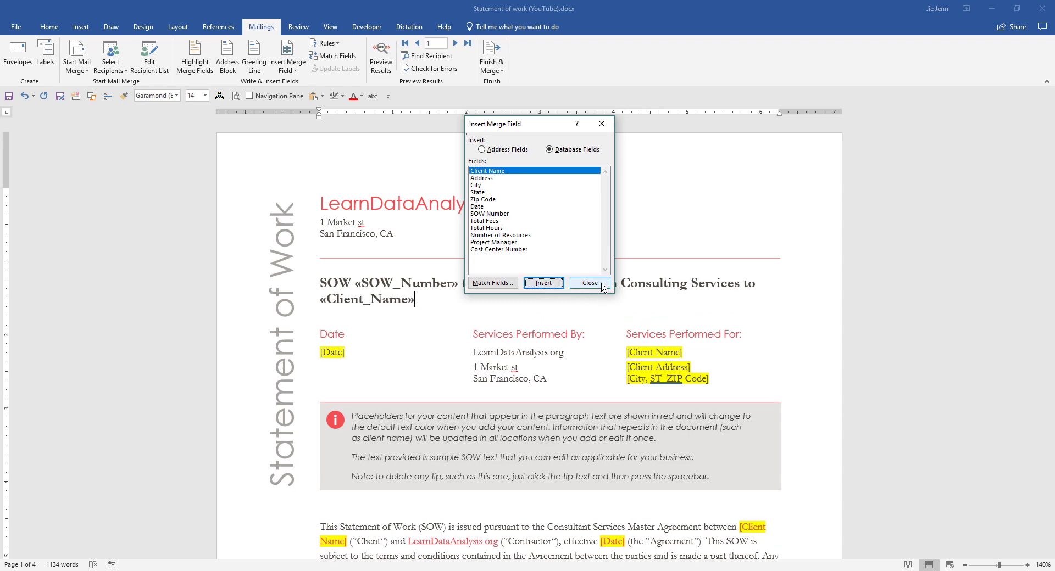
pyautogui.click(602, 283)
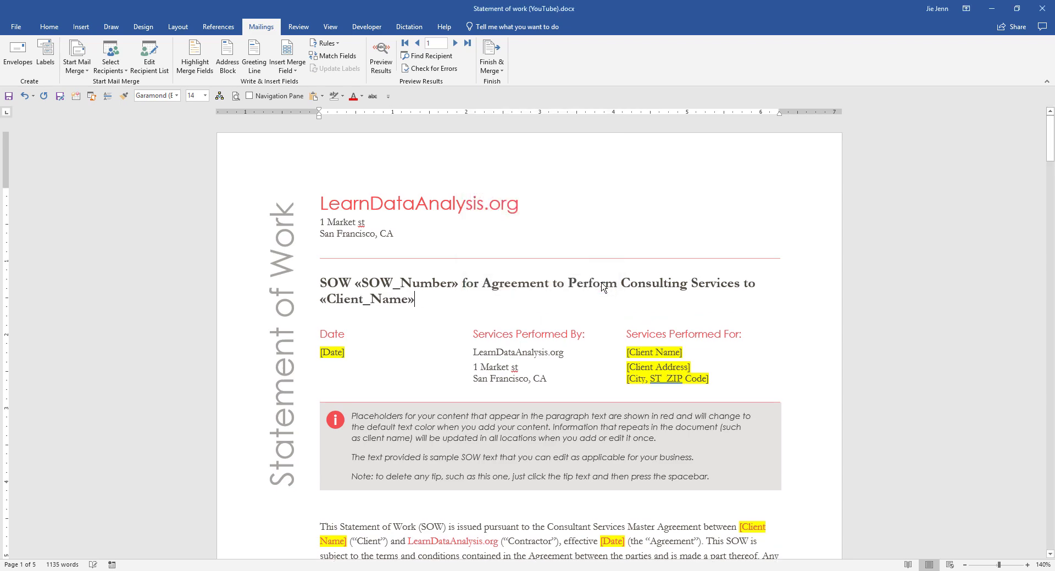
# Step: Replace the placeholders under Date and Services Performed For with the Date, Client_Name, Address, City, State and Zip_Code merge fields
pyautogui.click(349, 356)
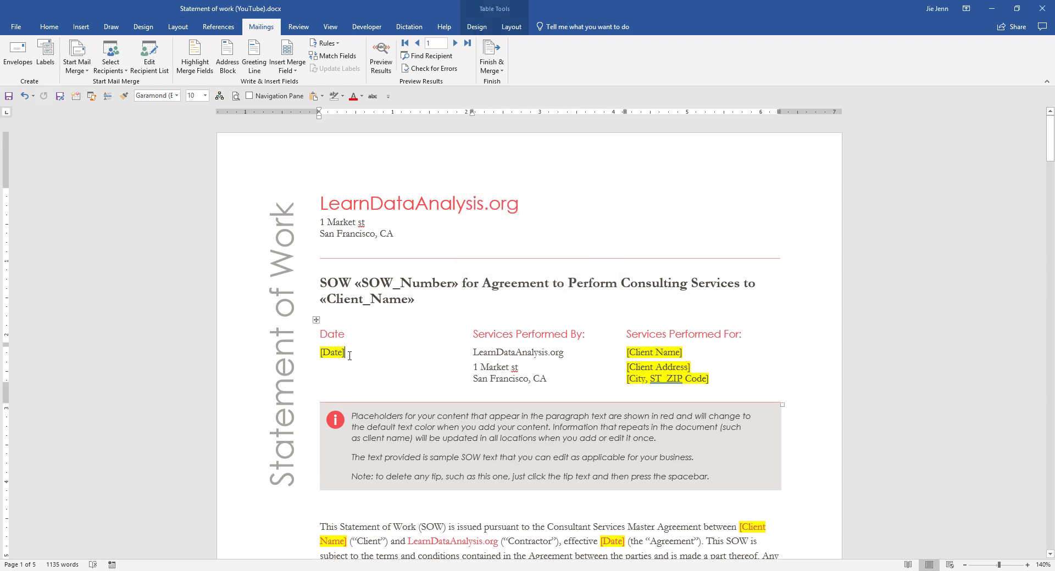
pyautogui.click(287, 66)
pyautogui.click(488, 200)
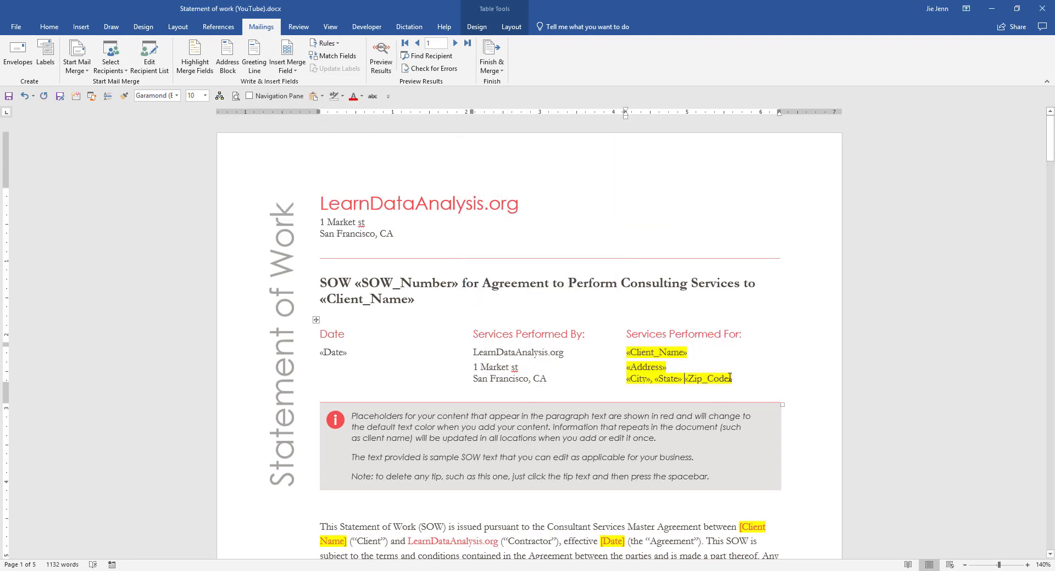
# Step: Replace the remaining placeholders through the signature block with matching merge fields, including SOW_Number, Date, Total_Fees, Total_Hours, Address, Project_Manager and Client_Name
pyautogui.scroll(-7, 527, 330)
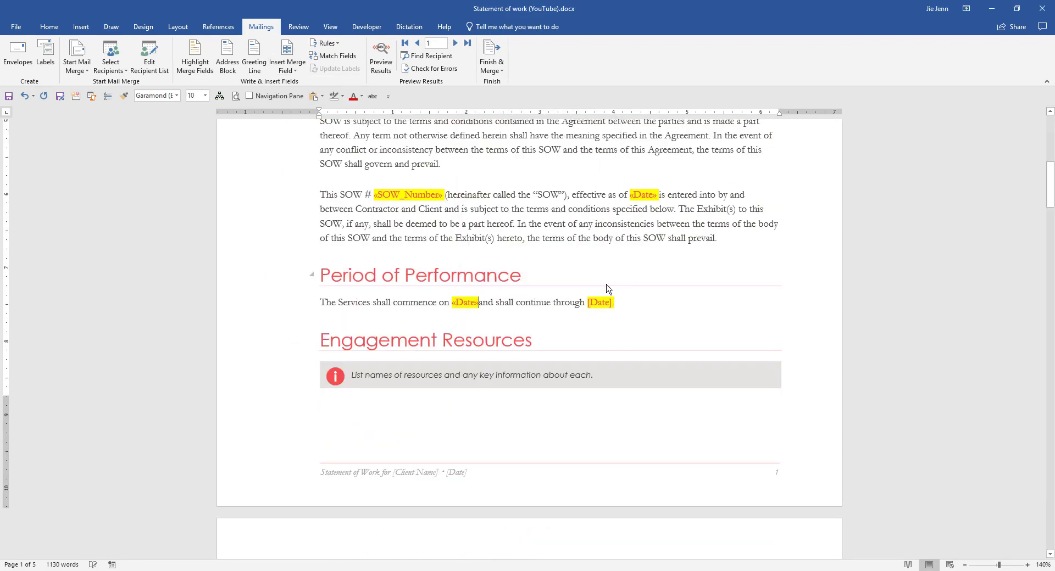
pyautogui.scroll(-10, 506, 273)
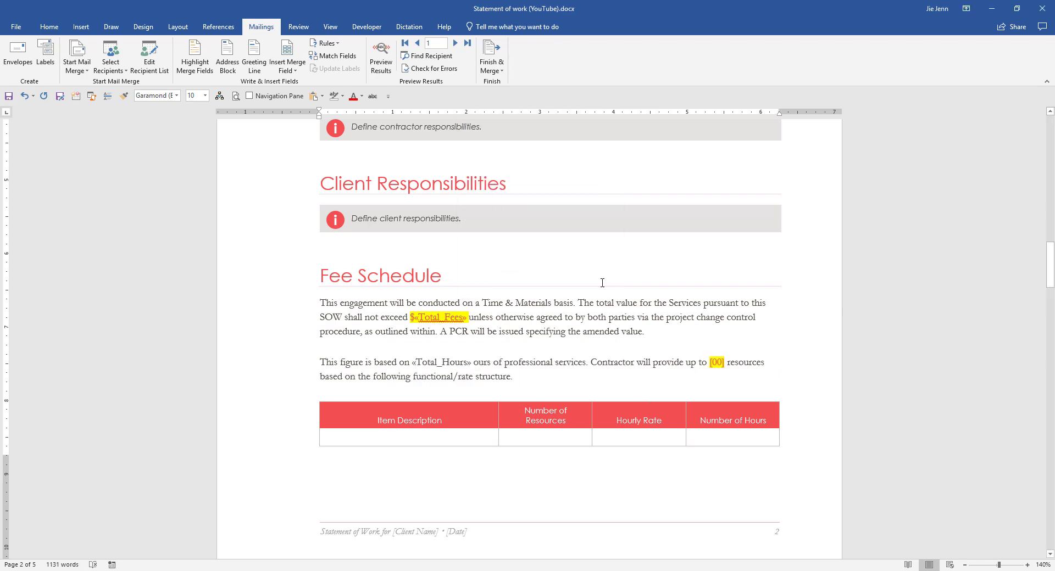
pyautogui.scroll(-10, 602, 282)
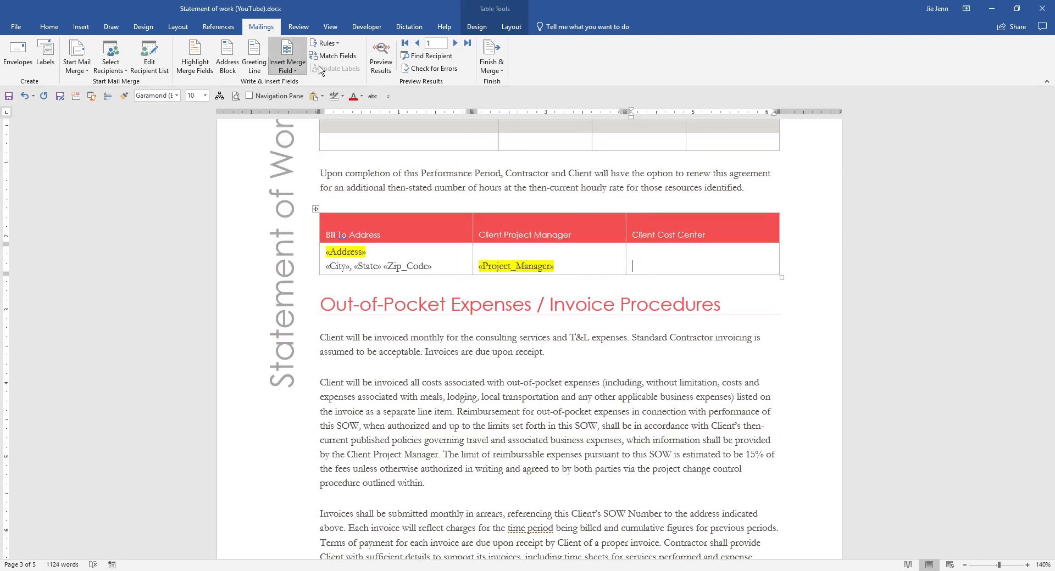
pyautogui.click(291, 69)
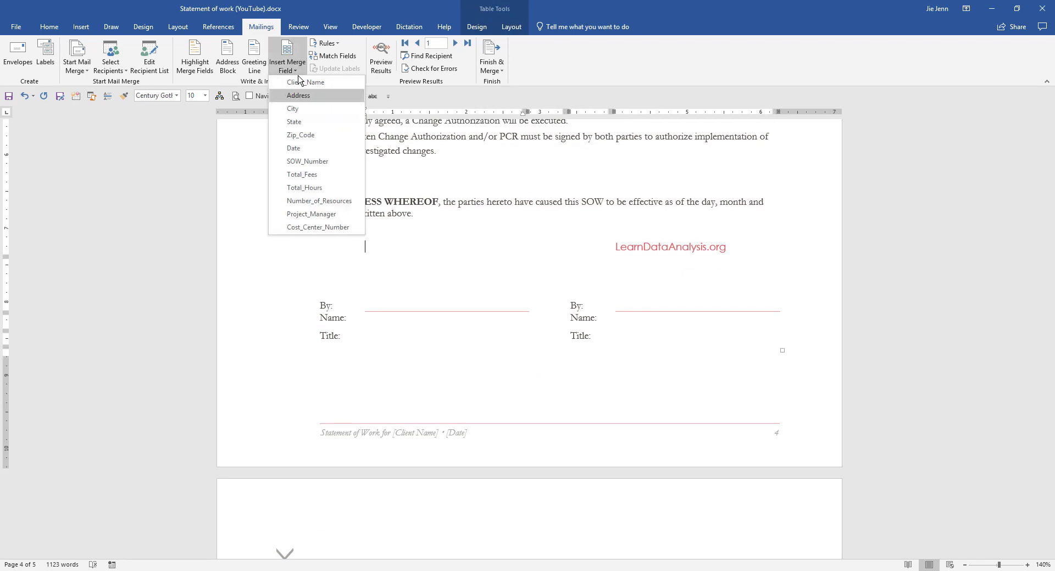
pyautogui.click(296, 94)
# Step: Preview the merge results for record 1 and check the client name and address under Services Performed For on page 1
pyautogui.scroll(3, 461, 230)
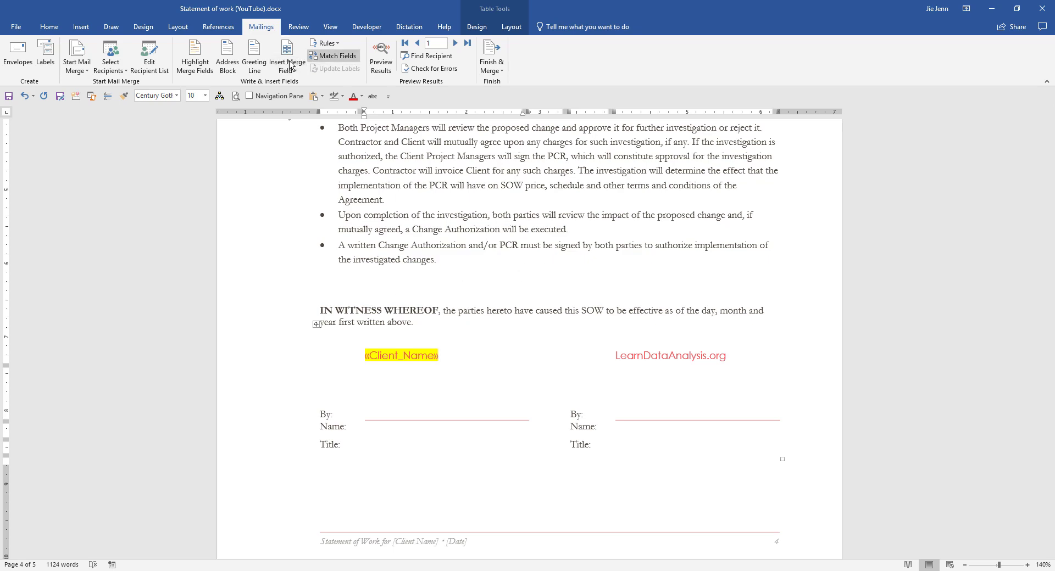
pyautogui.scroll(10, 609, 291)
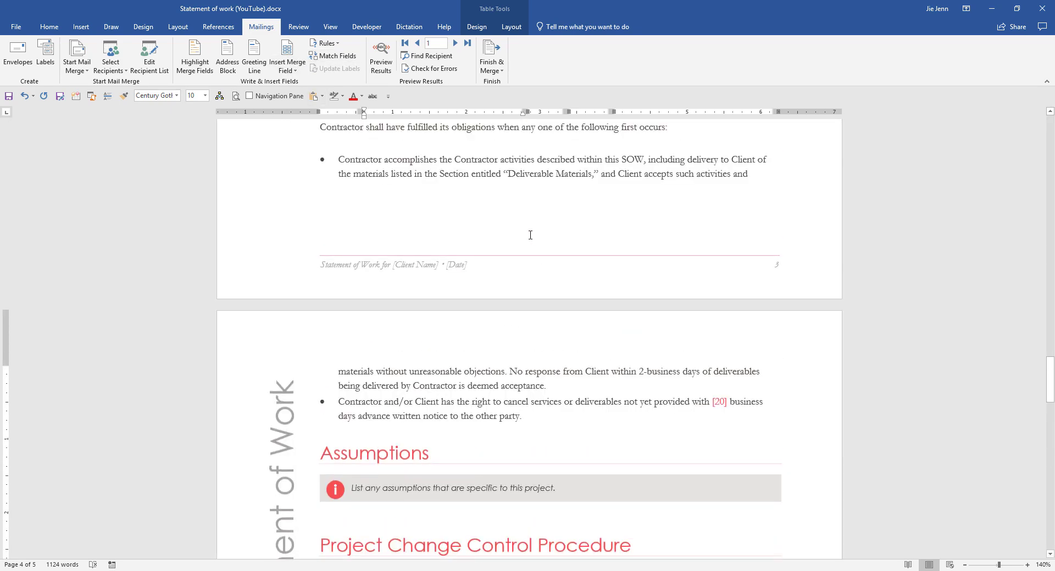
pyautogui.click(387, 71)
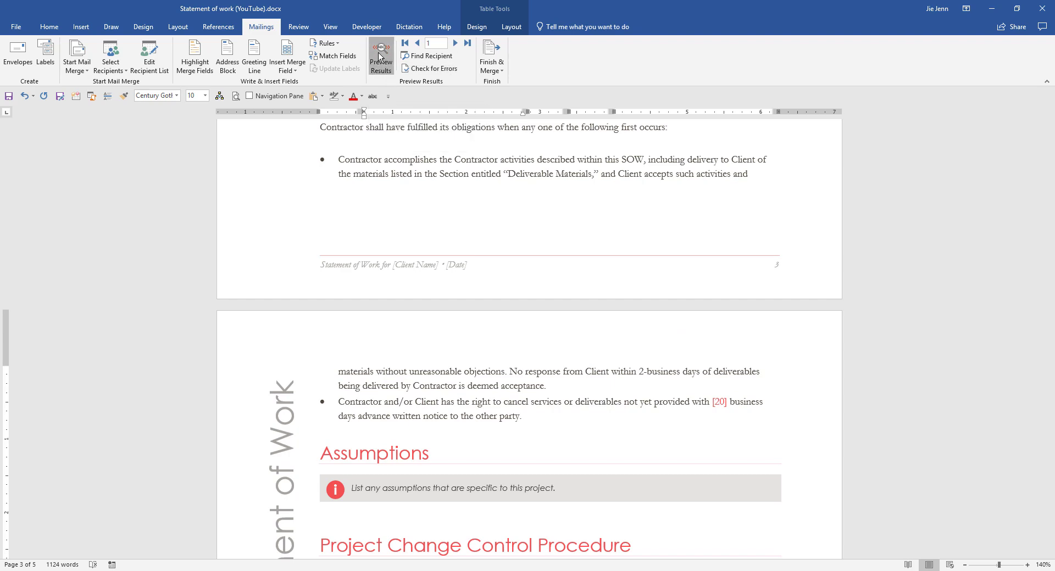
pyautogui.scroll(20, 522, 207)
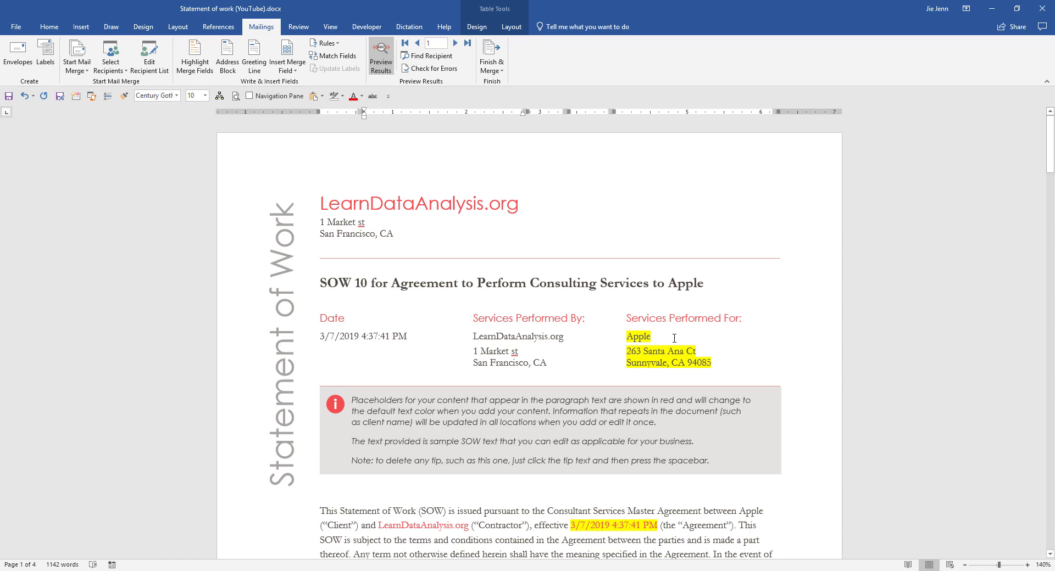
pyautogui.doubleClick(638, 337)
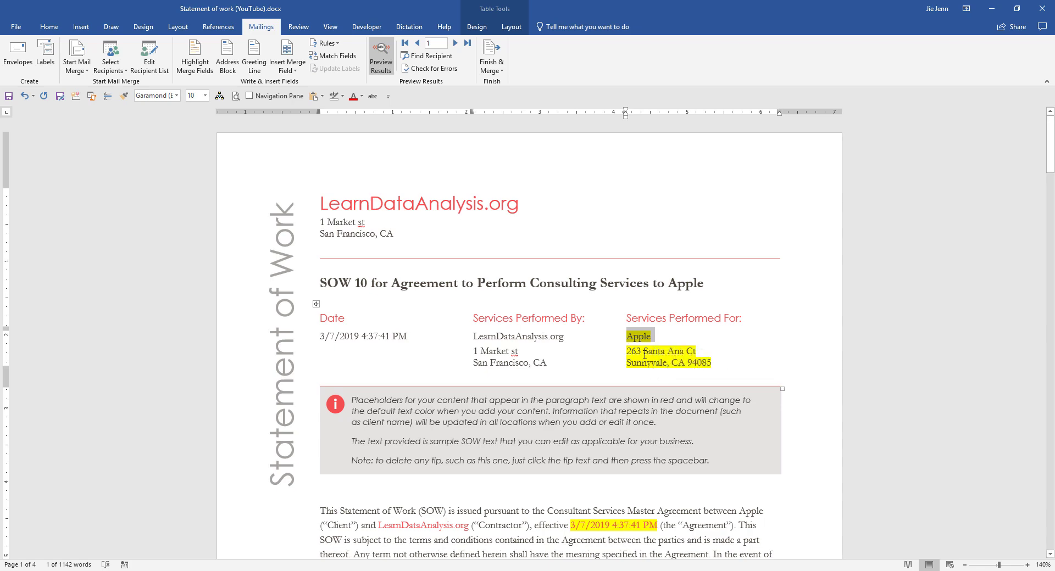
pyautogui.click(703, 352)
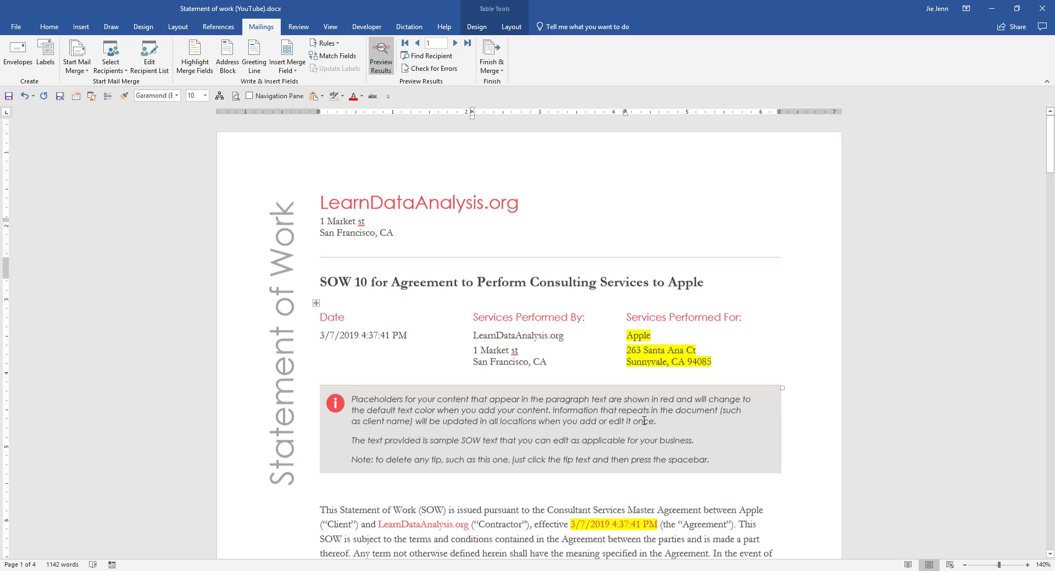
# Step: Review the merged record 1 values through the SOW body, Period of Performance, Fee Schedule and billing table up to Completion Criteria
pyautogui.scroll(-3, 591, 416)
pyautogui.scroll(-3, 649, 434)
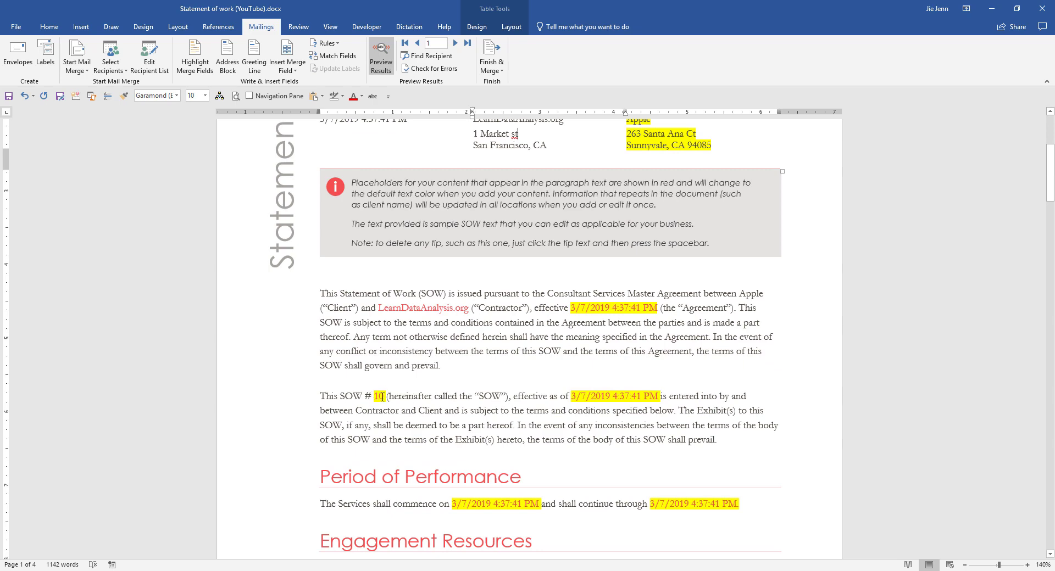
pyautogui.scroll(-3, 512, 457)
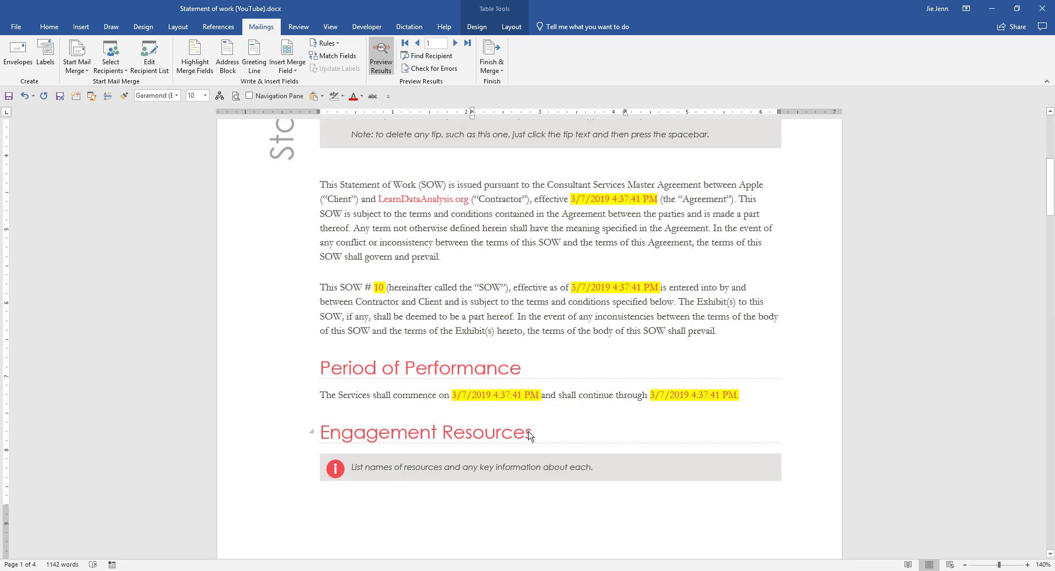
pyautogui.scroll(-20, 533, 437)
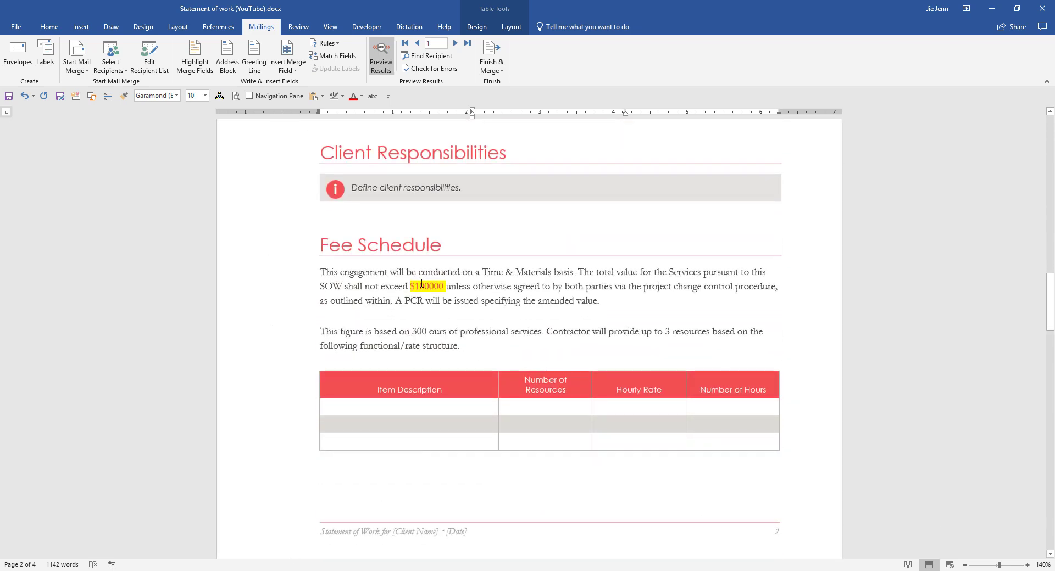
pyautogui.scroll(-10, 517, 300)
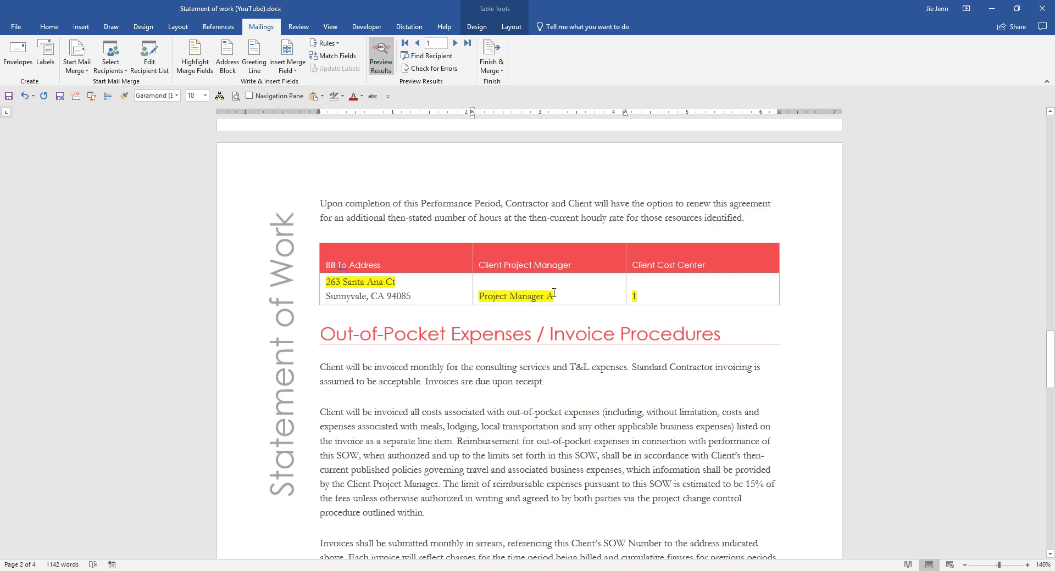
pyautogui.click(669, 298)
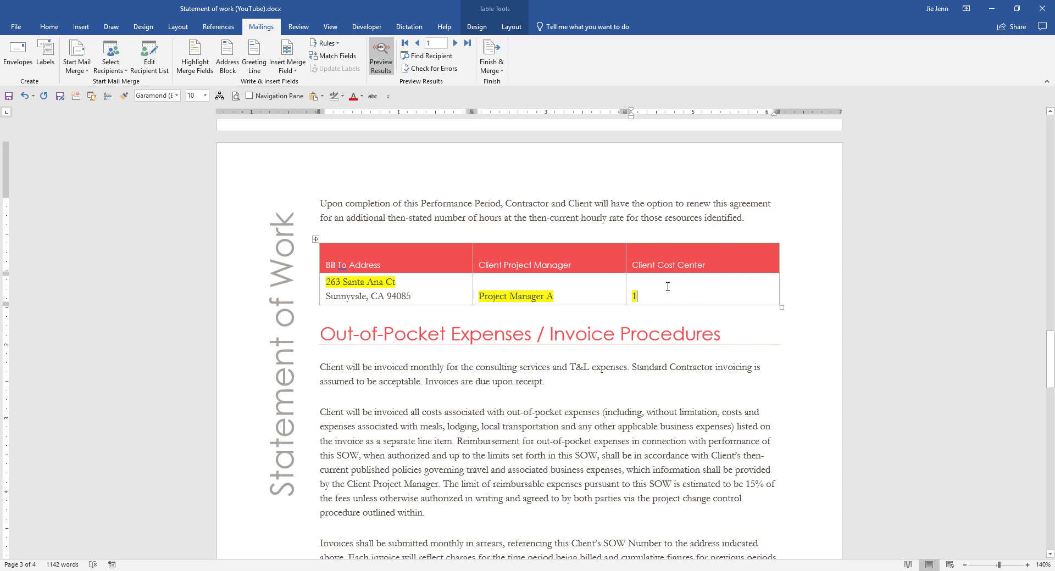
pyautogui.scroll(-6, 667, 287)
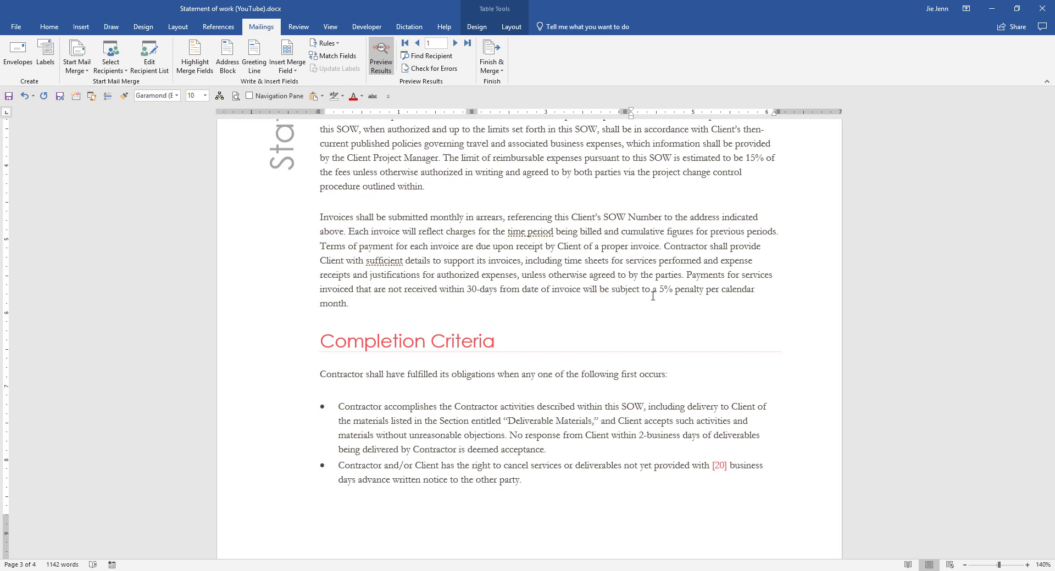
# Step: Preview the following merge records one by one up to record 4, check the last record, and return to the first record
pyautogui.scroll(20, 609, 240)
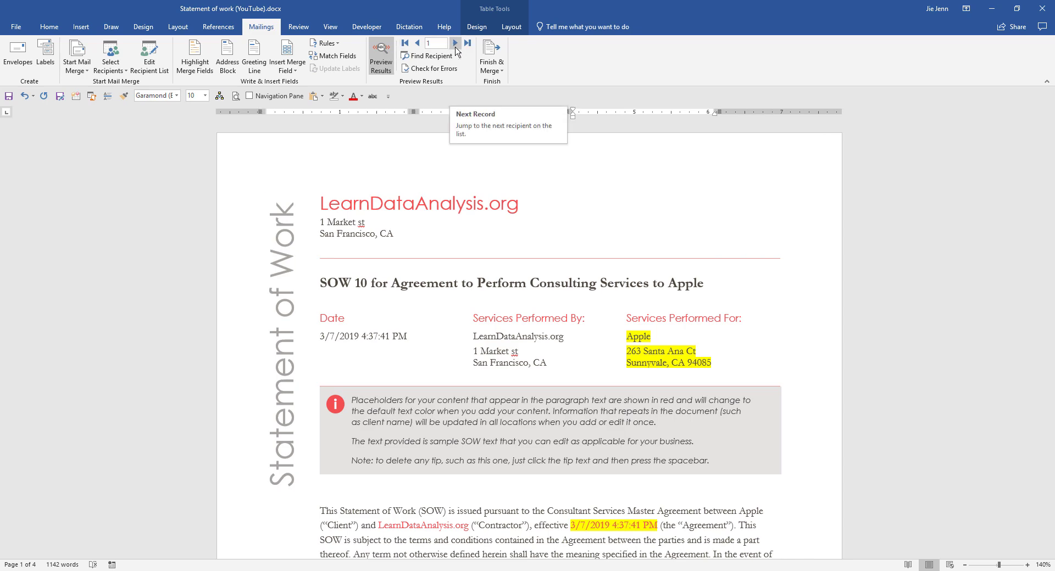
pyautogui.click(455, 43)
pyautogui.click(455, 43)
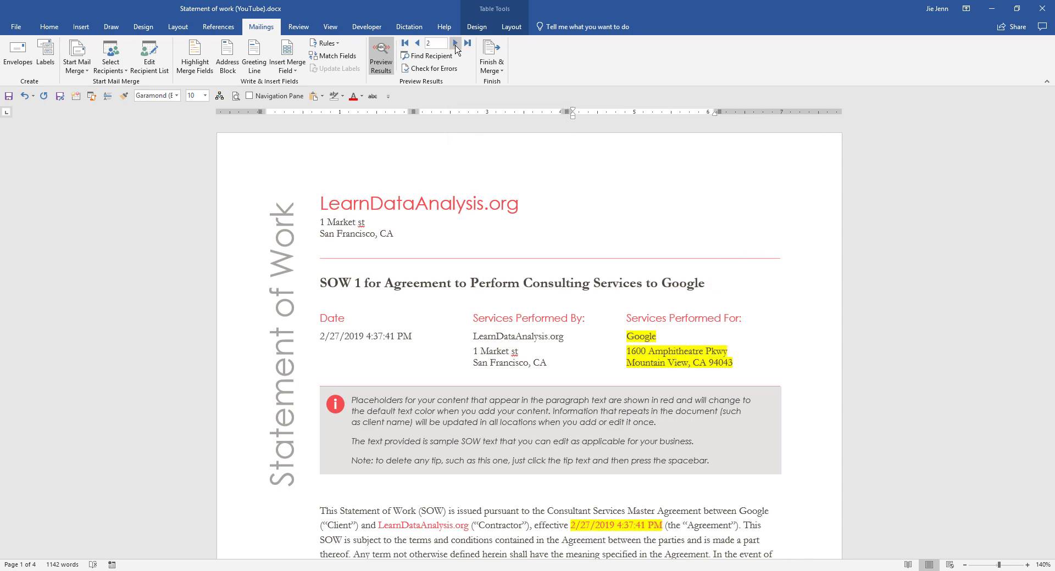
pyautogui.click(454, 44)
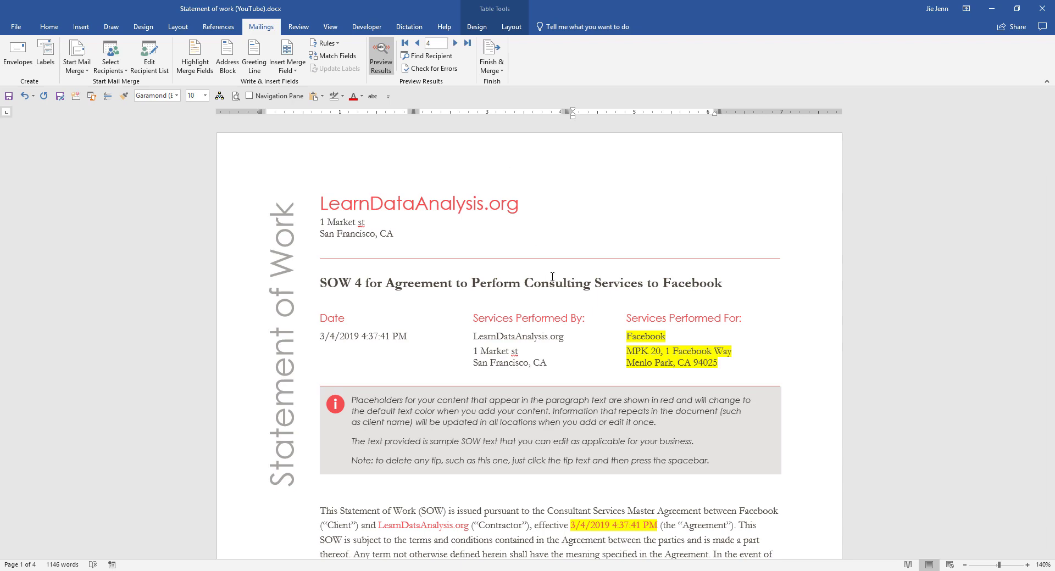
pyautogui.click(468, 43)
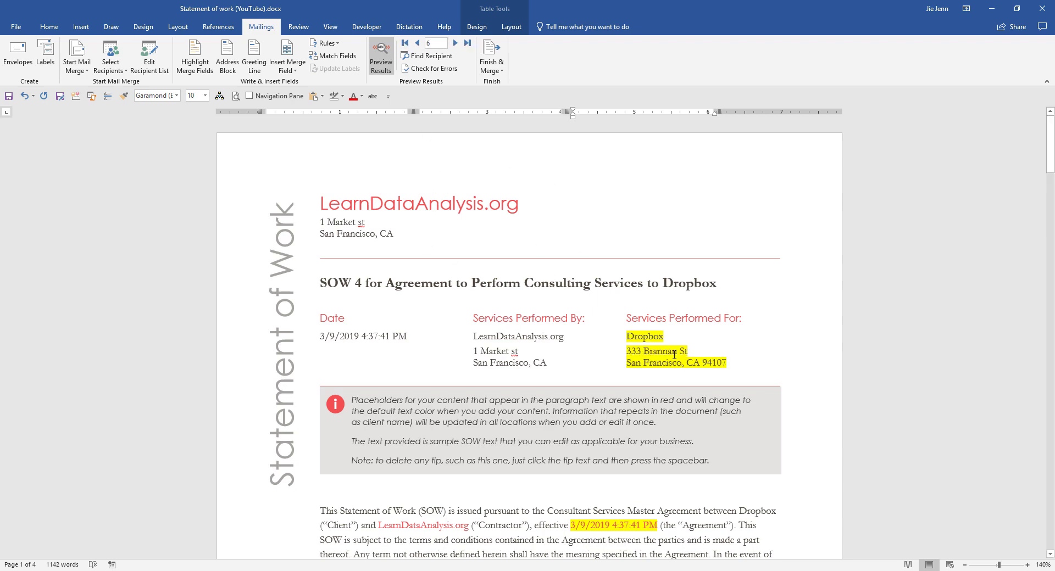
pyautogui.click(404, 43)
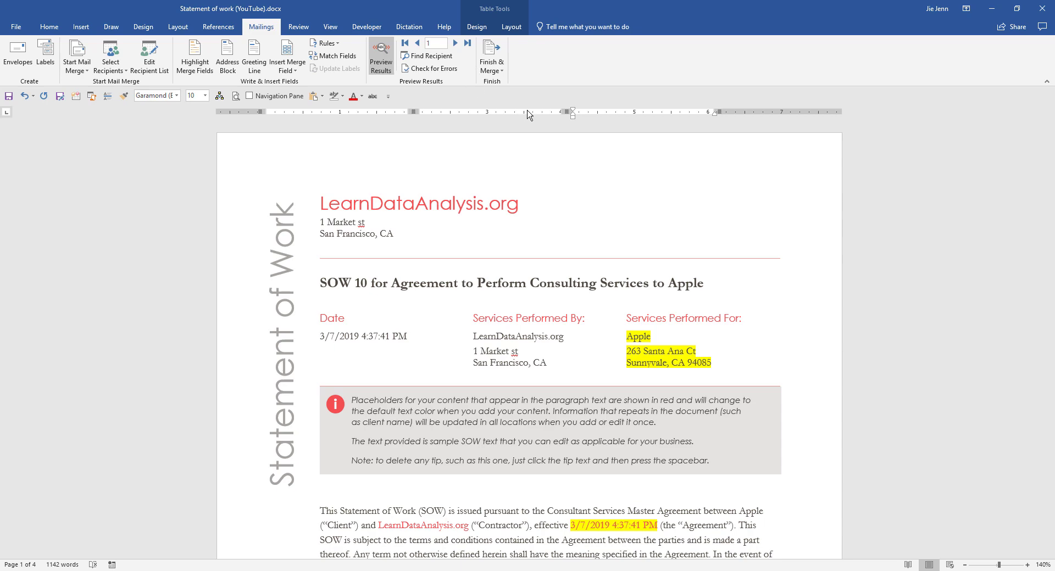
# Step: Finish the merge by printing all records to the Adobe PDF printer with one copy and all pages
pyautogui.click(496, 51)
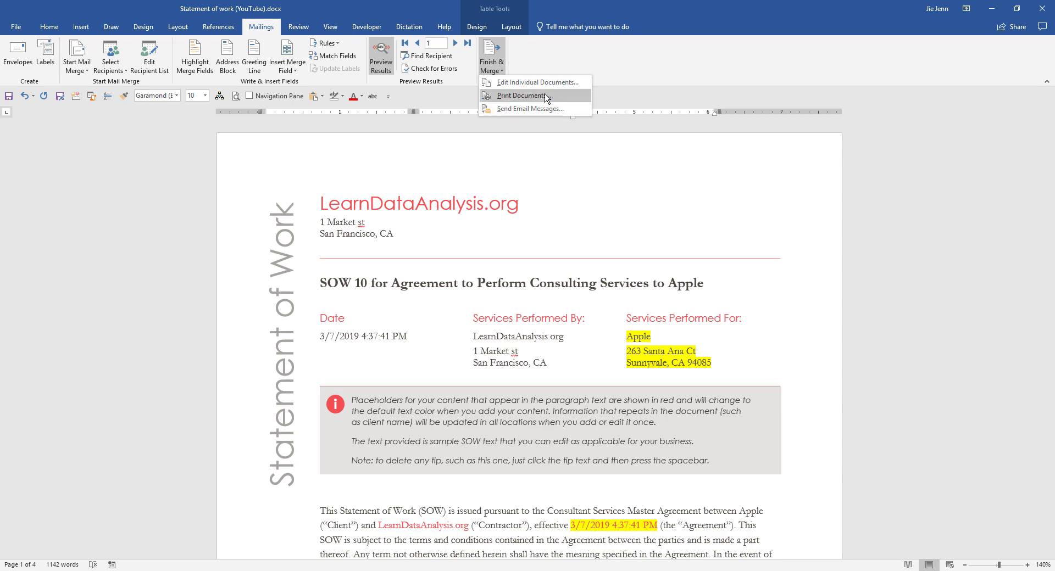
pyautogui.click(562, 96)
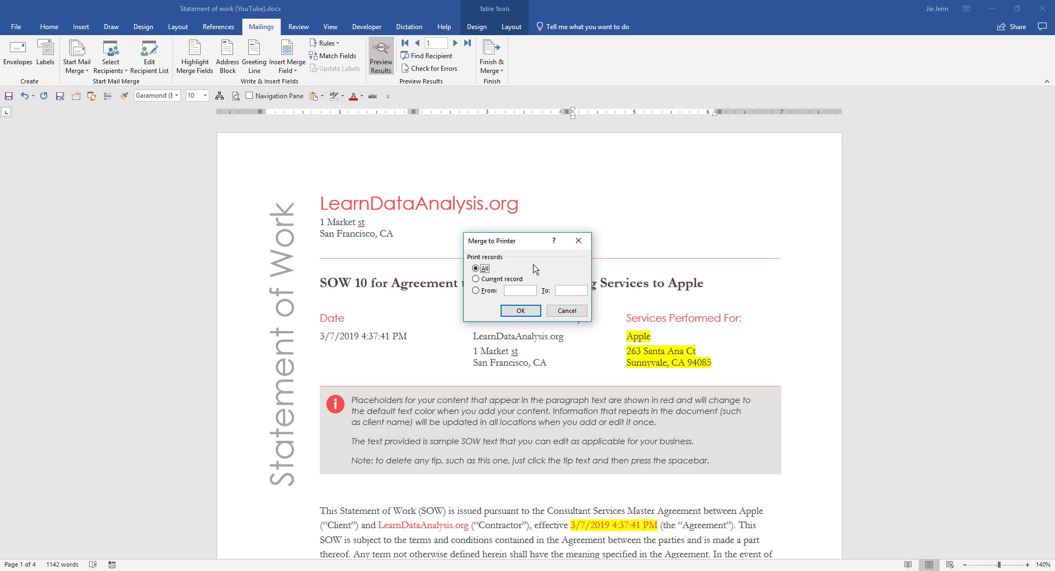
pyautogui.click(491, 279)
pyautogui.click(476, 291)
pyautogui.click(476, 269)
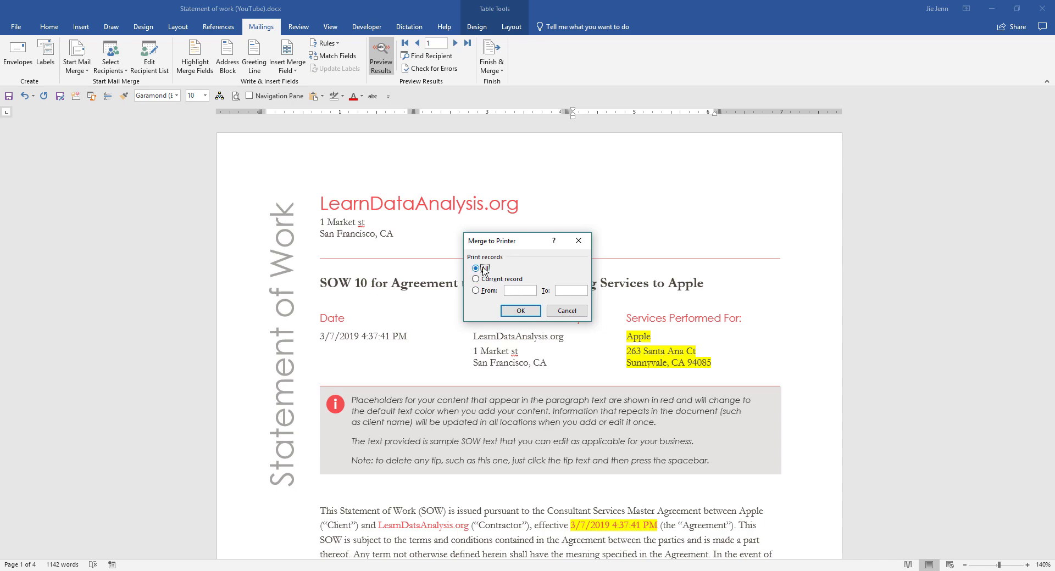
pyautogui.click(520, 311)
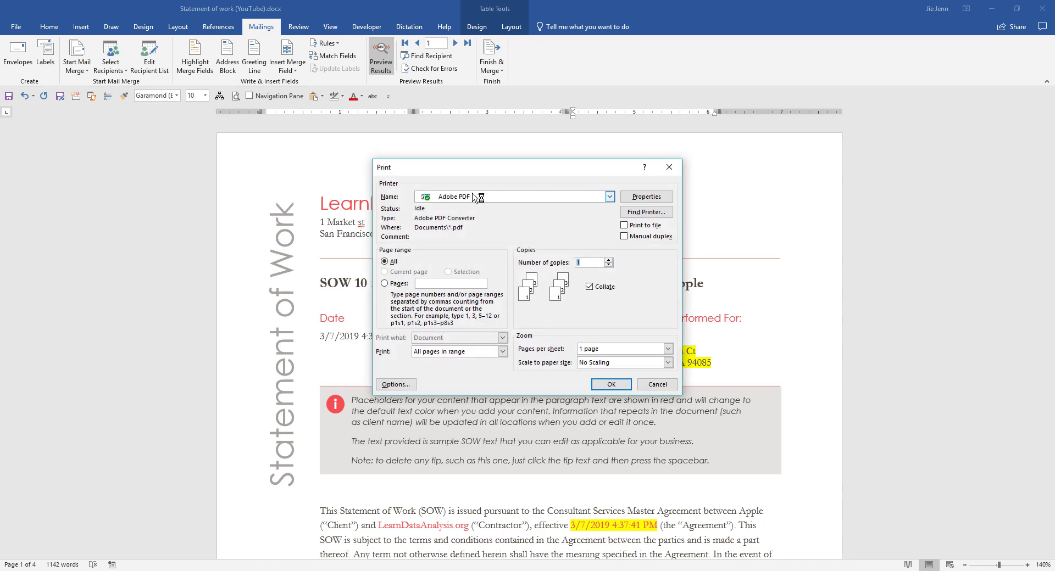
pyautogui.click(474, 196)
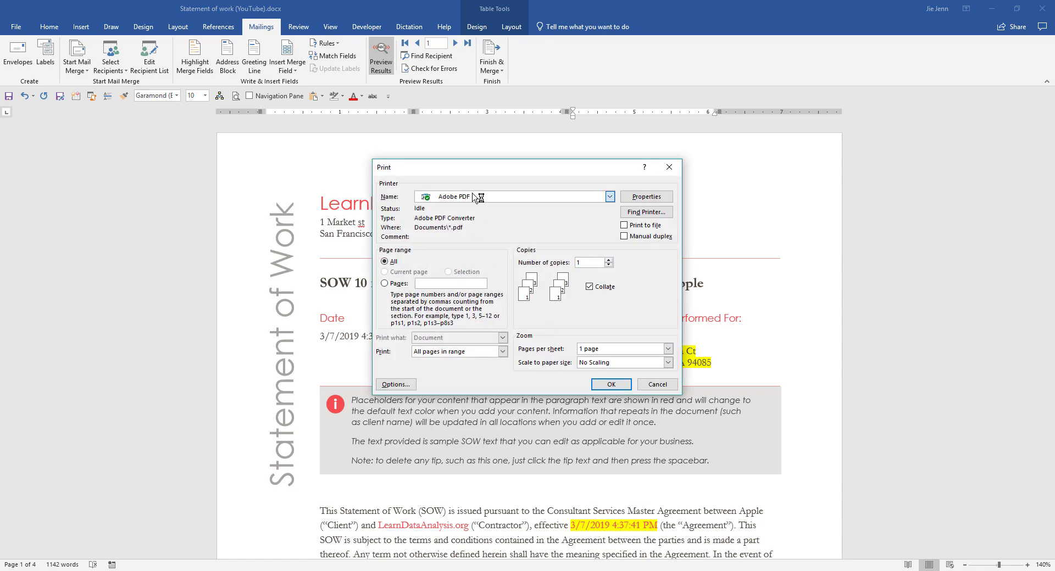
pyautogui.click(520, 395)
pyautogui.click(611, 384)
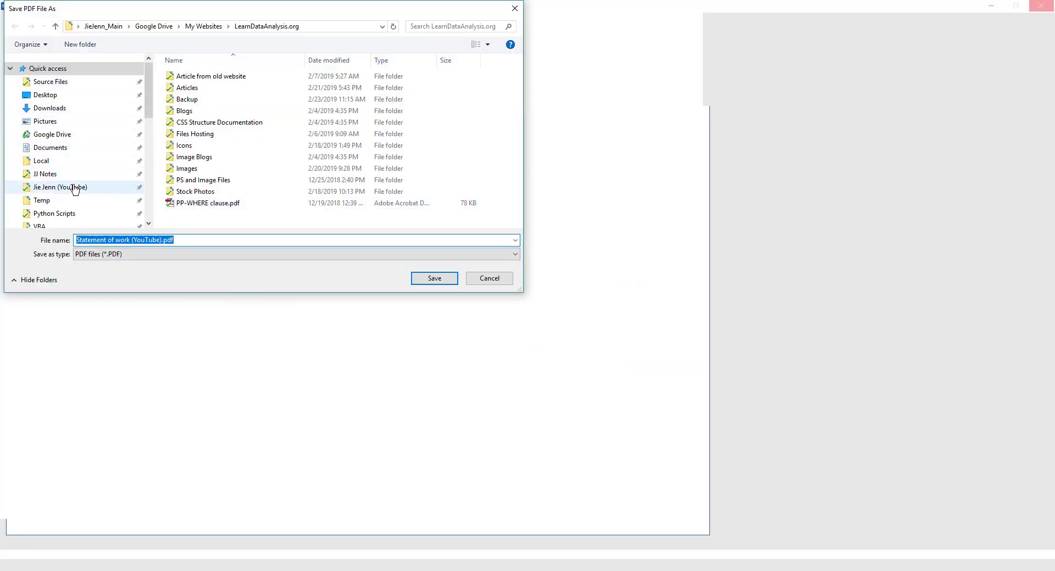
# Step: Save the merged output as Statement of work (YouTube).pdf in the Desktop folder Tutorial > Mail Merge (MS Word)
pyautogui.click(77, 96)
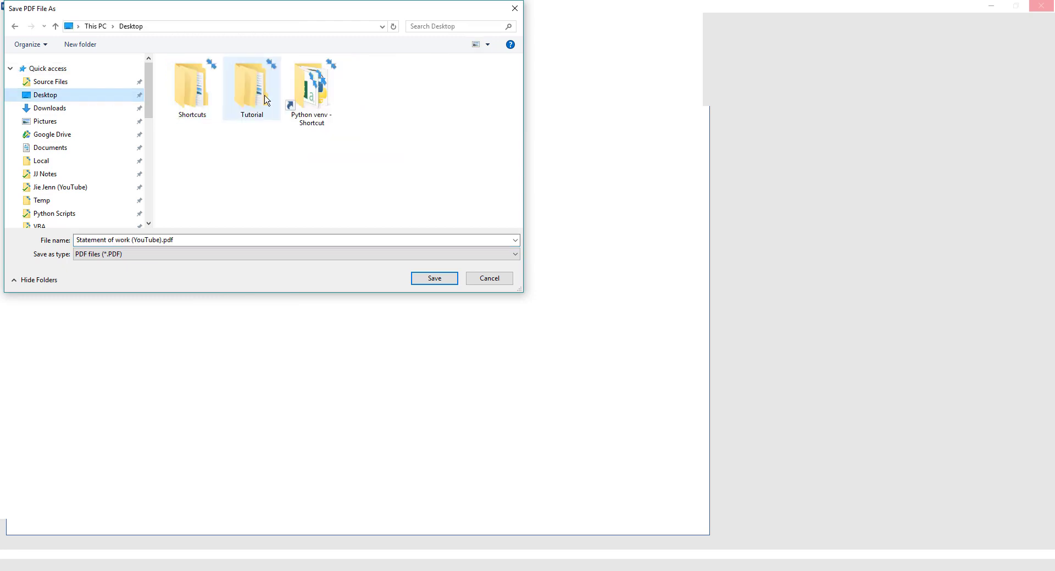
pyautogui.doubleClick(257, 90)
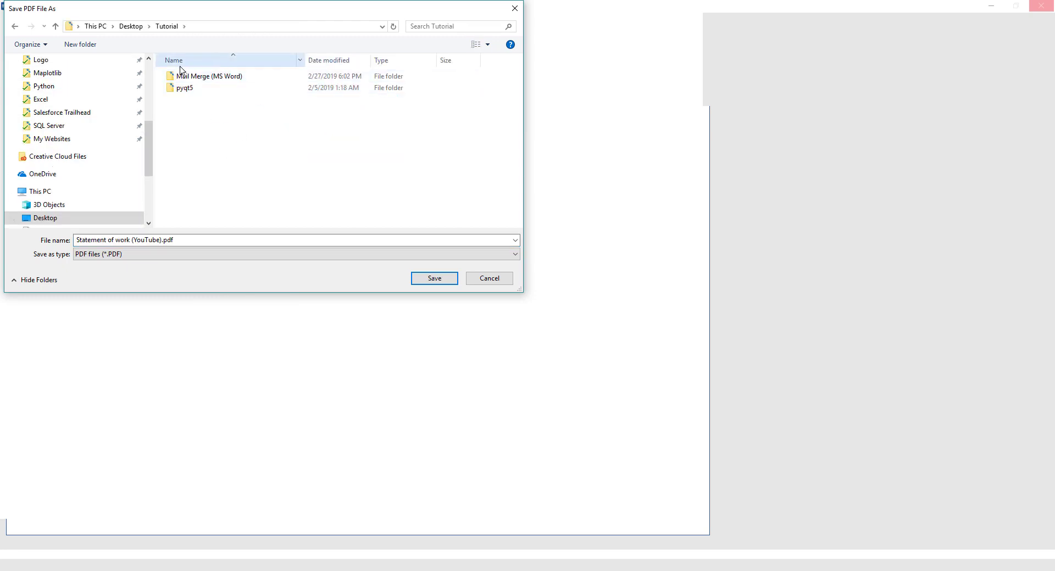
pyautogui.doubleClick(198, 79)
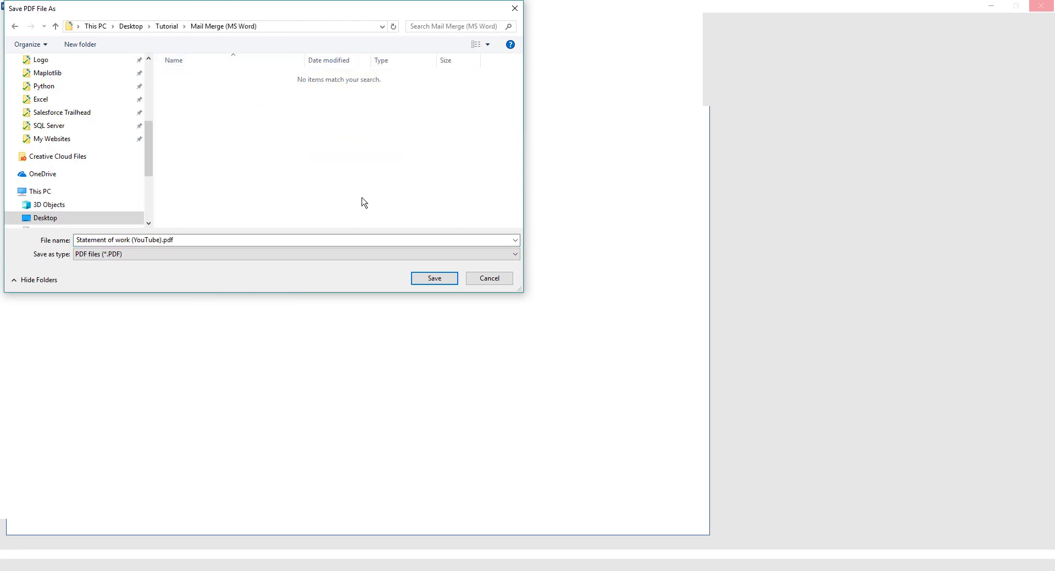
pyautogui.click(433, 280)
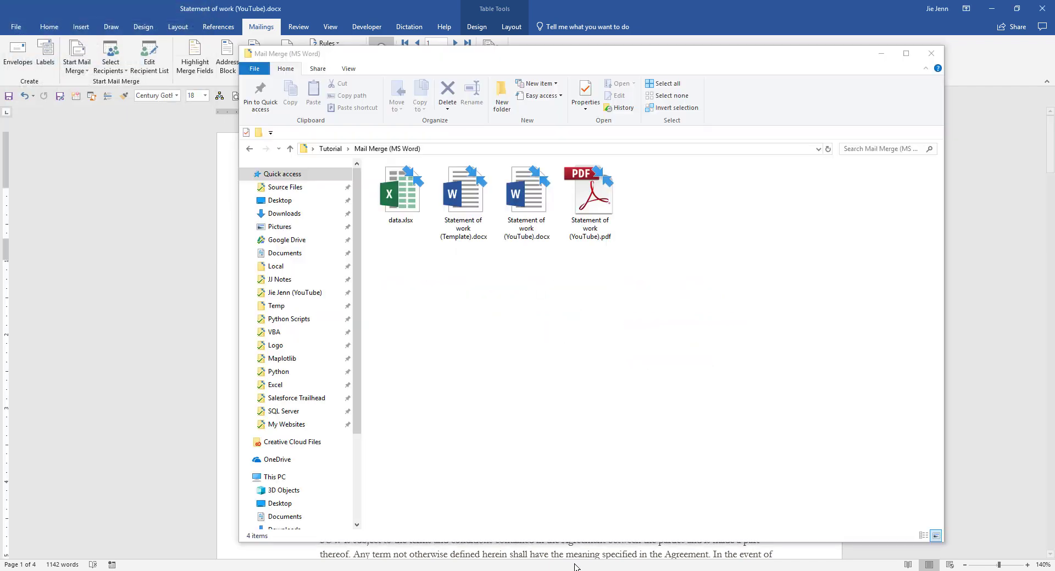
# Step: Open Statement of work (YouTube).pdf from the Mail Merge folder, check its first pages, close it and return to the Word document
pyautogui.click(604, 197)
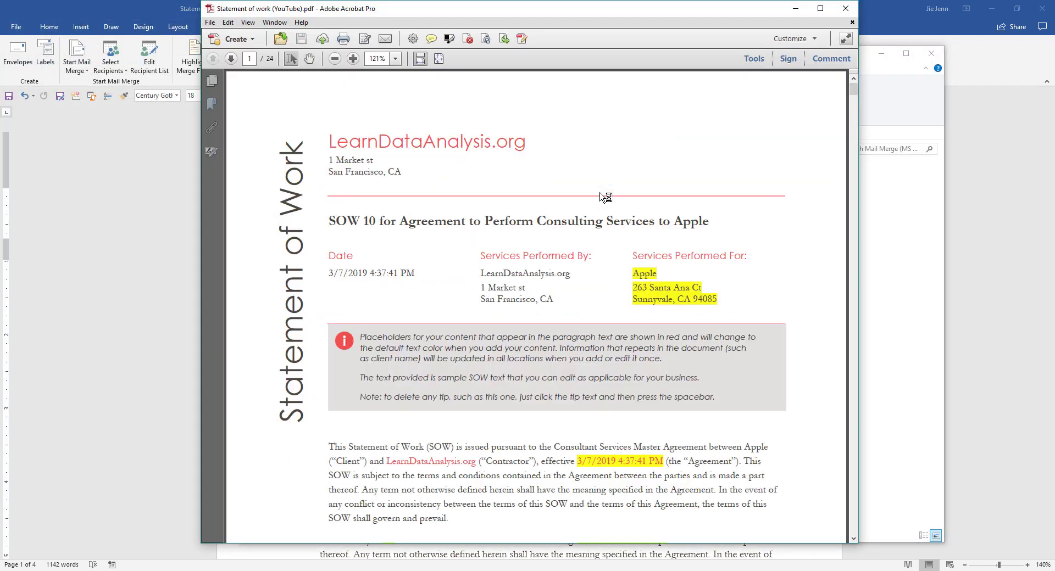
pyautogui.scroll(-10, 604, 214)
pyautogui.scroll(-5, 603, 230)
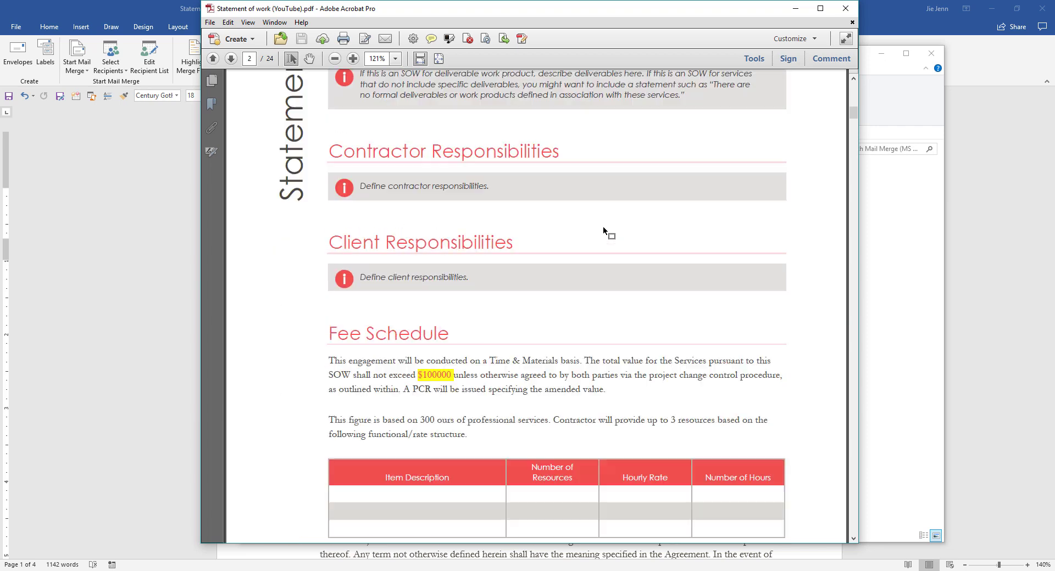
pyautogui.scroll(15, 602, 230)
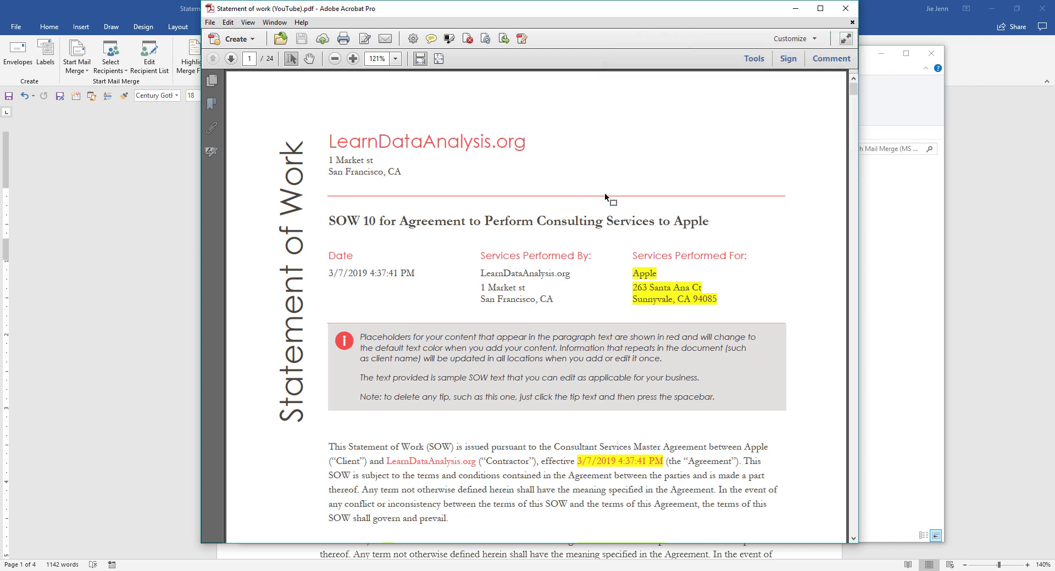
pyautogui.scroll(-15, 594, 201)
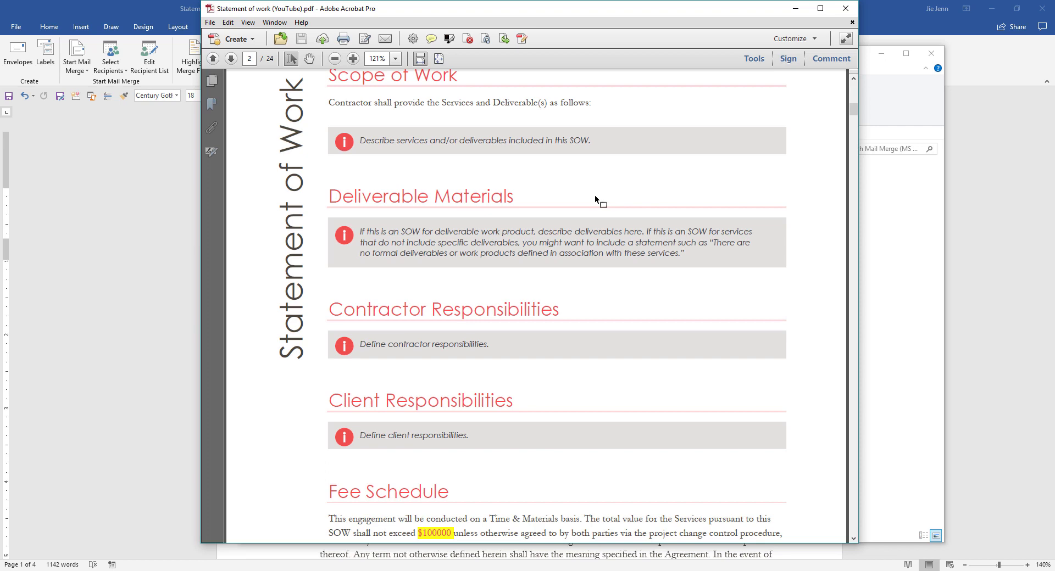
pyautogui.scroll(5, 595, 197)
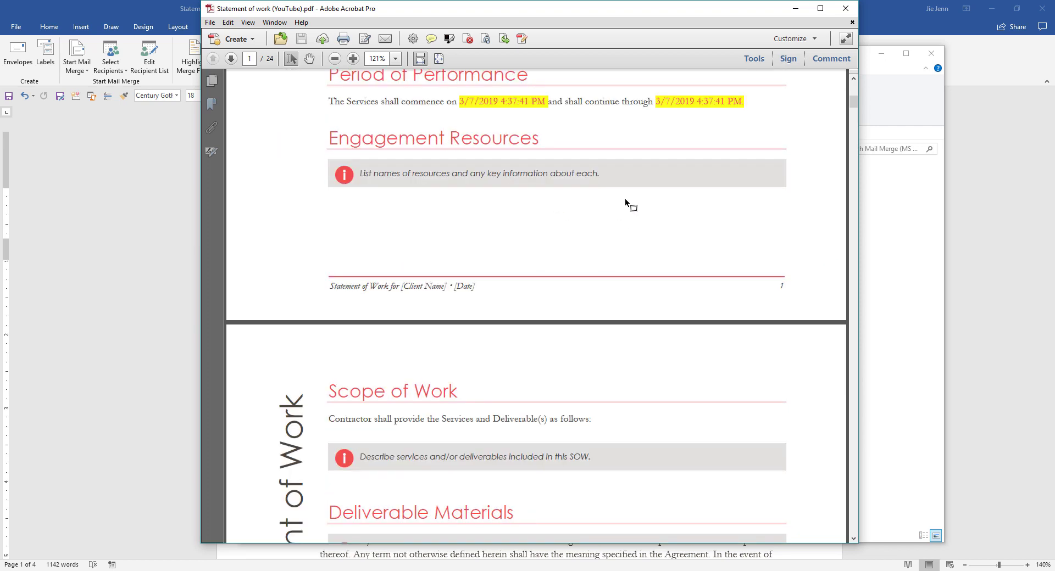
pyautogui.click(845, 9)
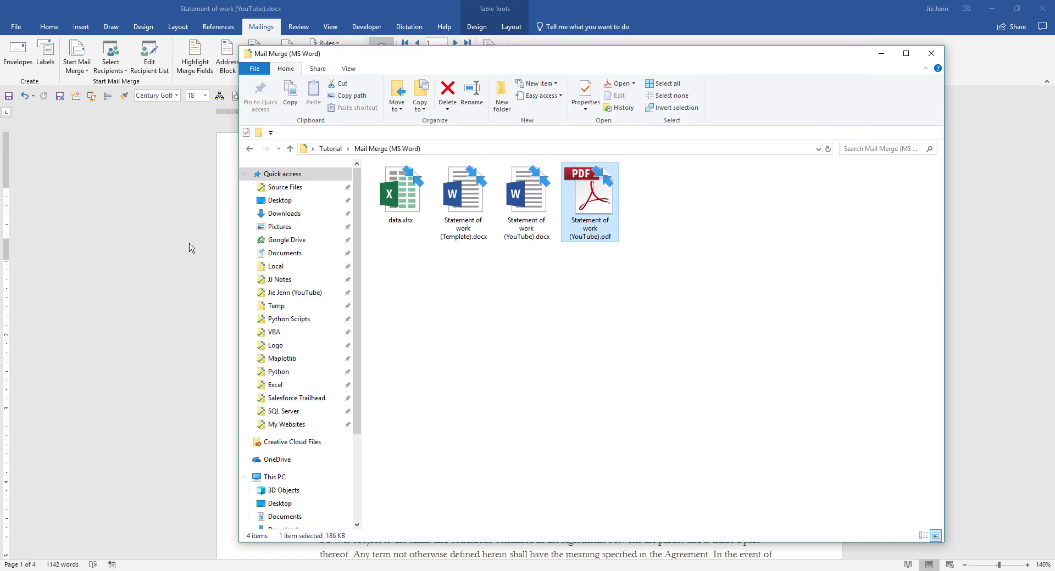
pyautogui.click(190, 248)
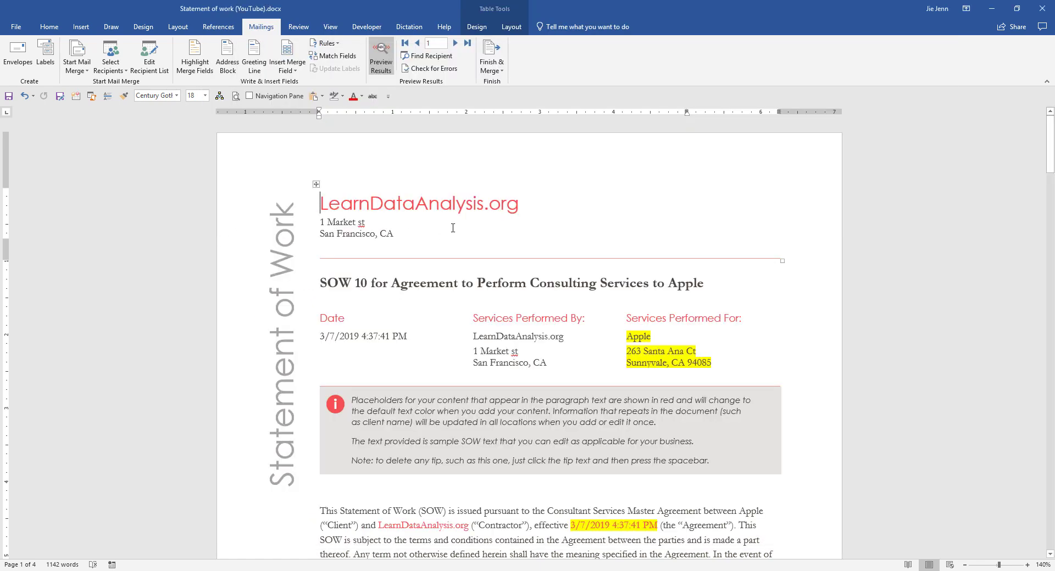
pyautogui.click(491, 66)
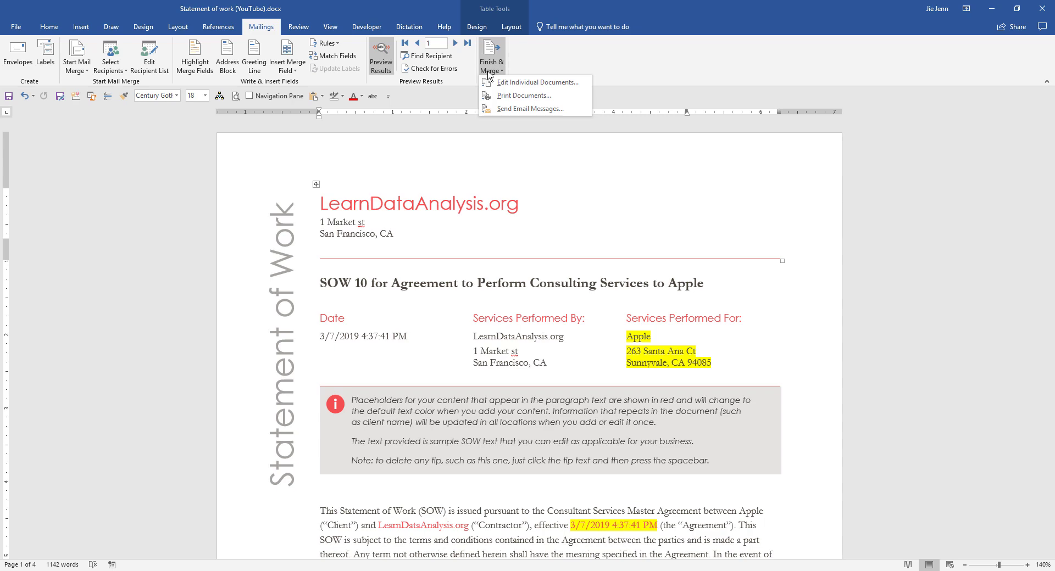
pyautogui.click(489, 70)
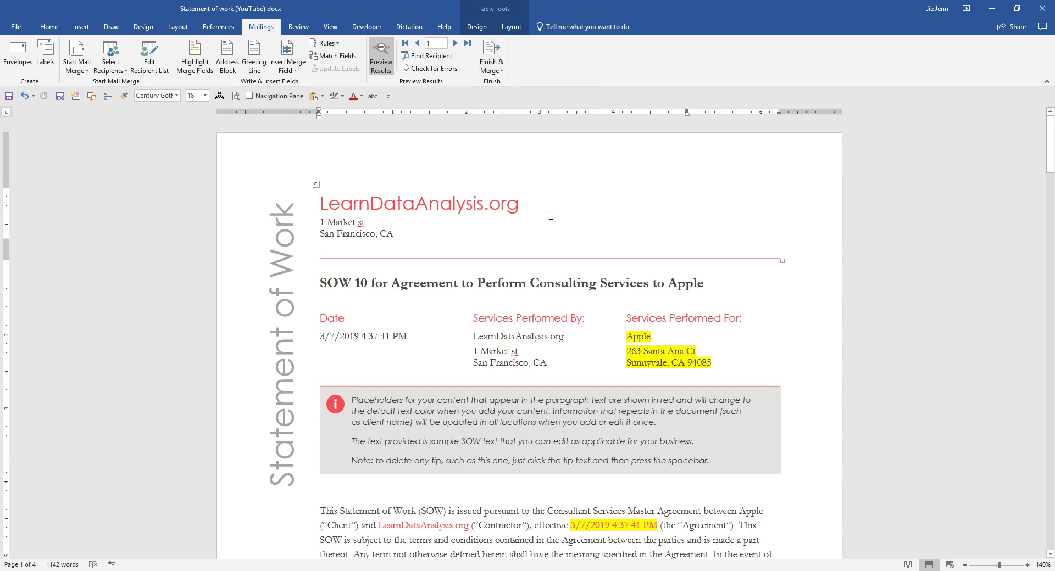